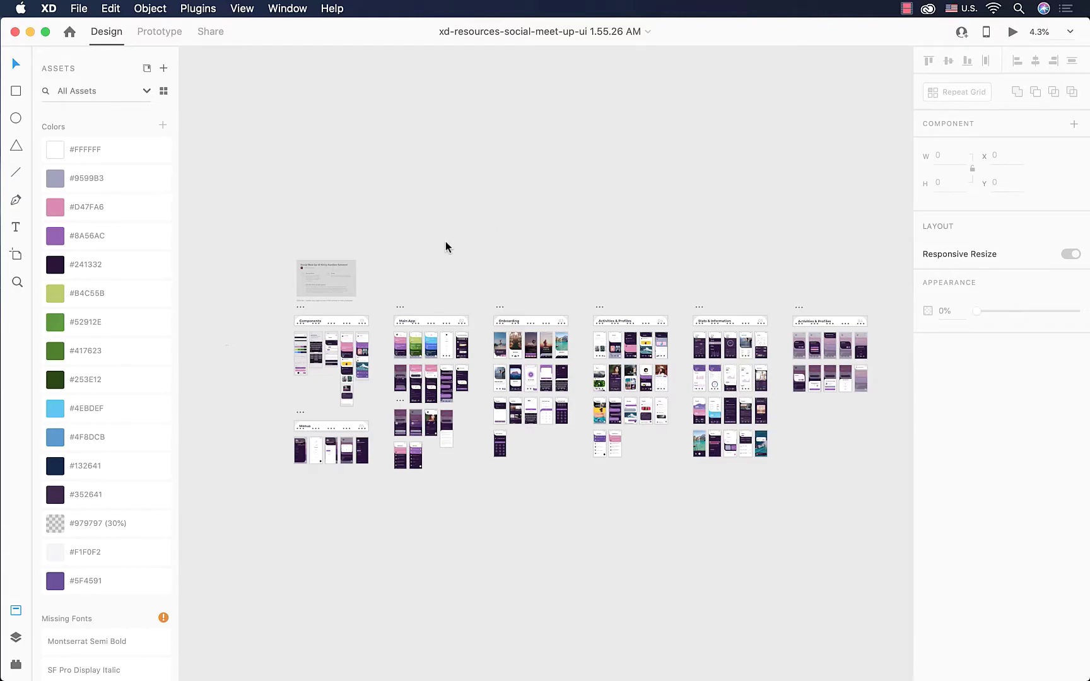
- Look through the colors, character styles and components saved in the document's assets
{"action": "scroll", "coordinate": [93, 278], "scroll_direction": "down", "scroll_amount": 15}
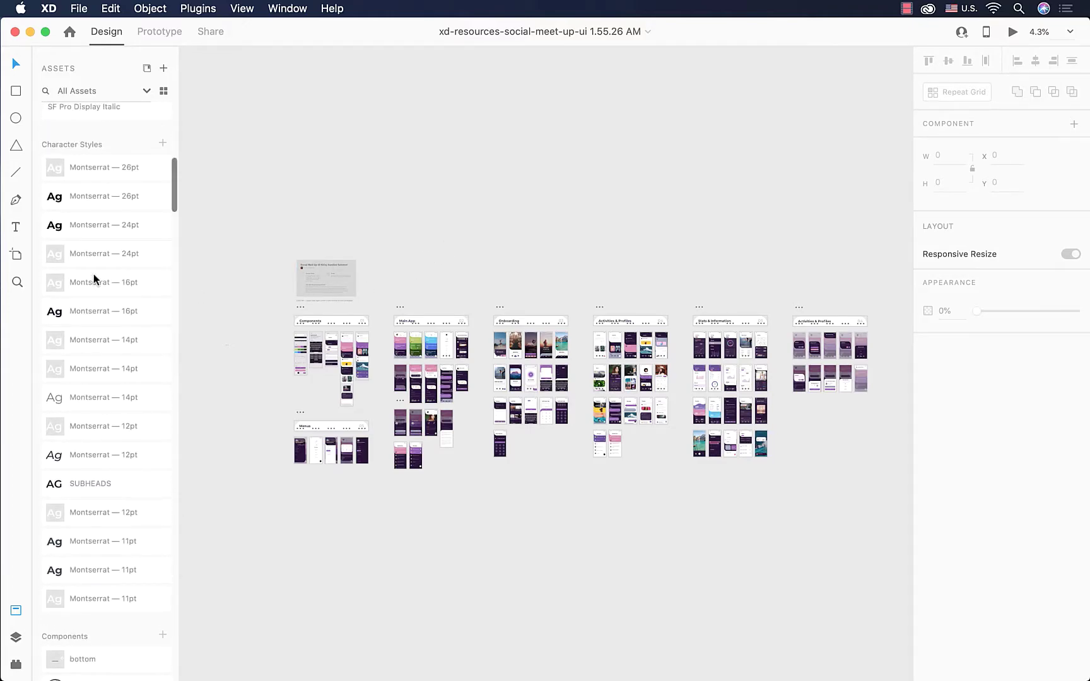
{"action": "scroll", "coordinate": [93, 278], "scroll_direction": "down", "scroll_amount": 12}
{"action": "scroll", "coordinate": [93, 273], "scroll_direction": "up", "scroll_amount": 20}
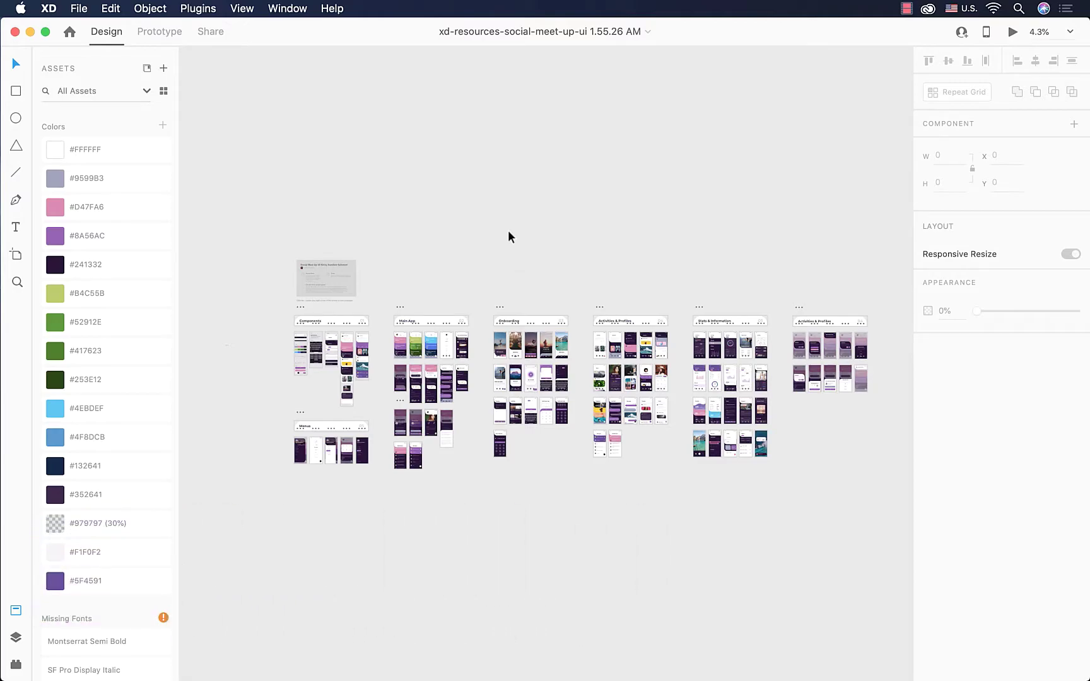
- Look over the artboard groups, from the main app screens through onboarding, activities and profiles to the statistics screens
{"action": "key", "text": "z"}
{"action": "left_click_drag", "start_coordinate": [470, 348], "coordinate": [416, 416]}
{"action": "scroll", "coordinate": [737, 375], "scroll_direction": "down", "scroll_amount": 2}
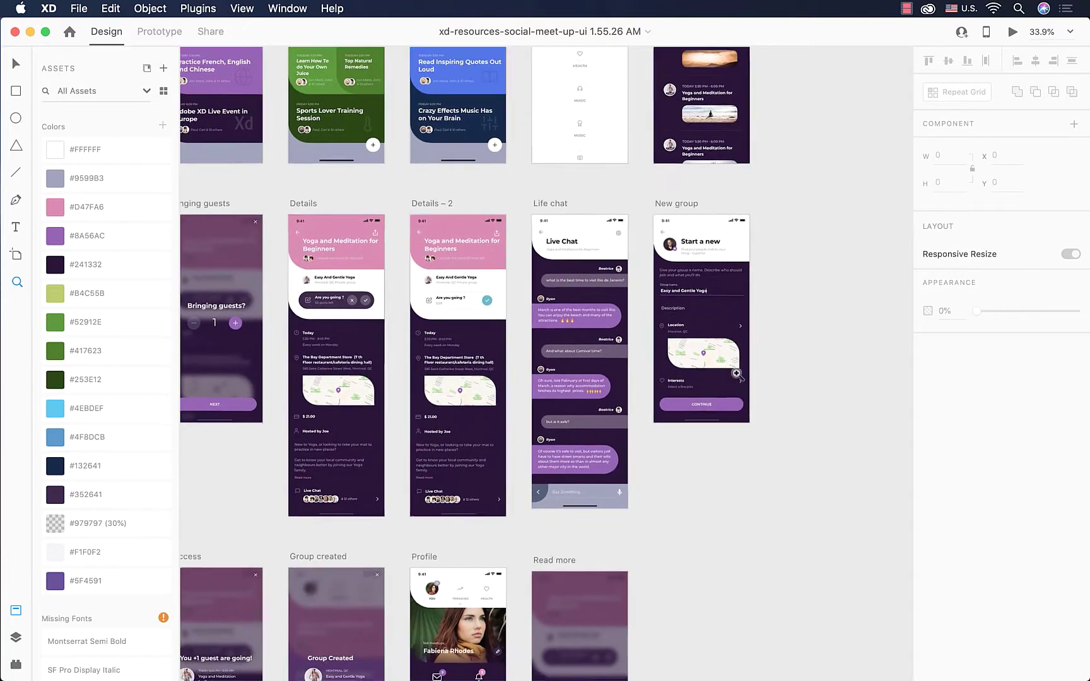
{"action": "key", "text": "v"}
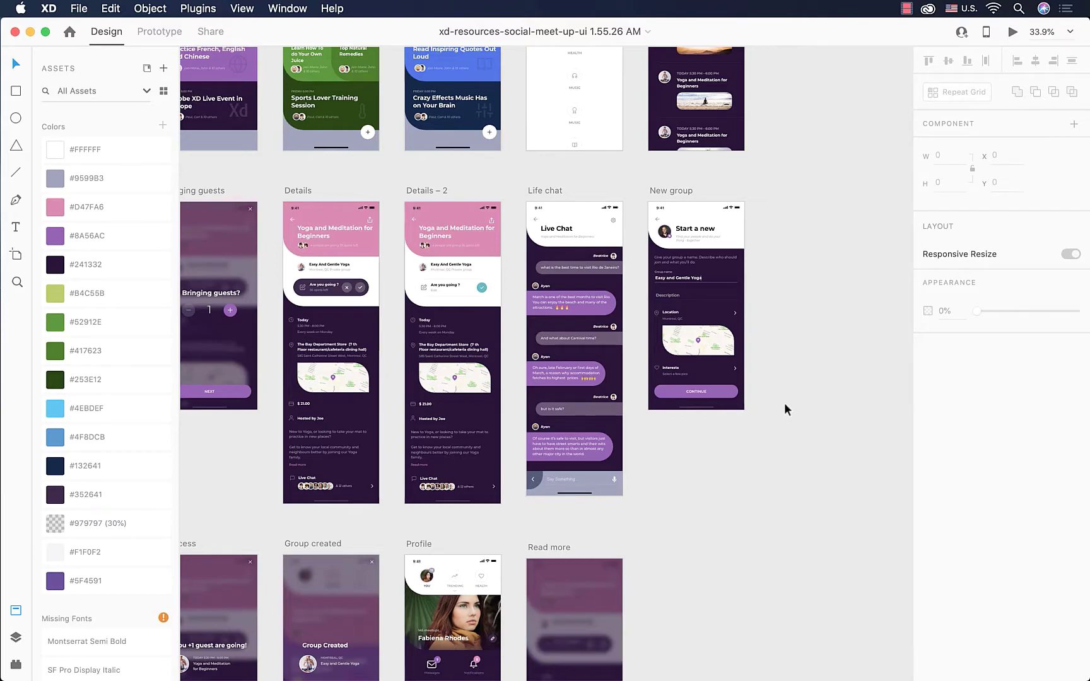
{"action": "scroll", "coordinate": [784, 409], "scroll_direction": "up", "scroll_amount": 10}
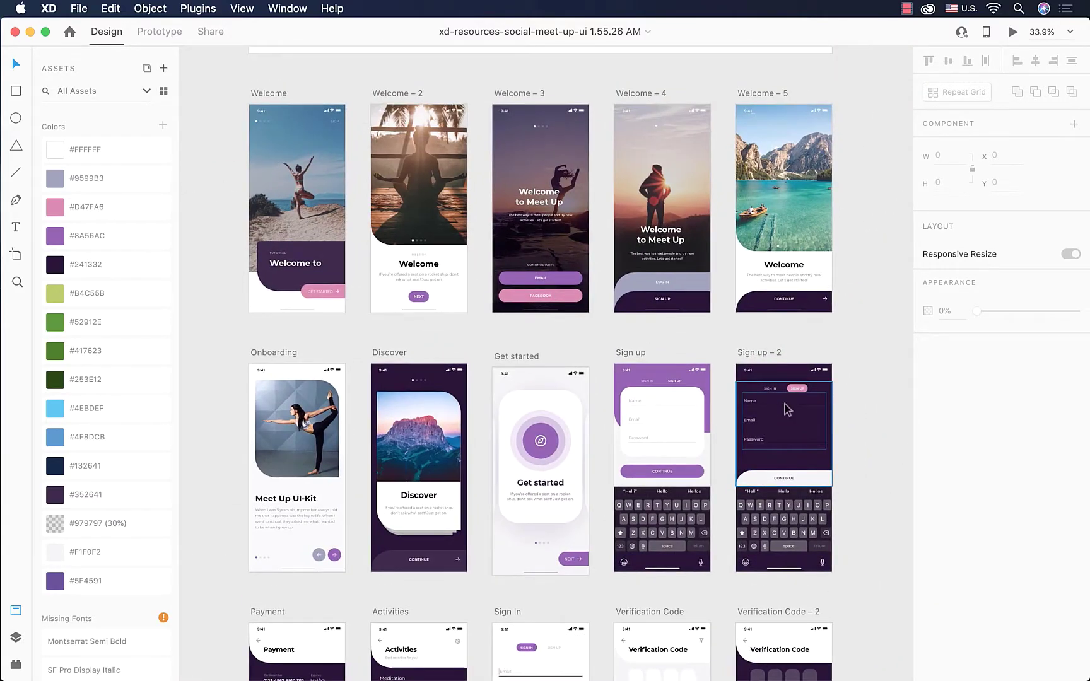
{"action": "scroll", "coordinate": [885, 439], "scroll_direction": "down", "scroll_amount": 5}
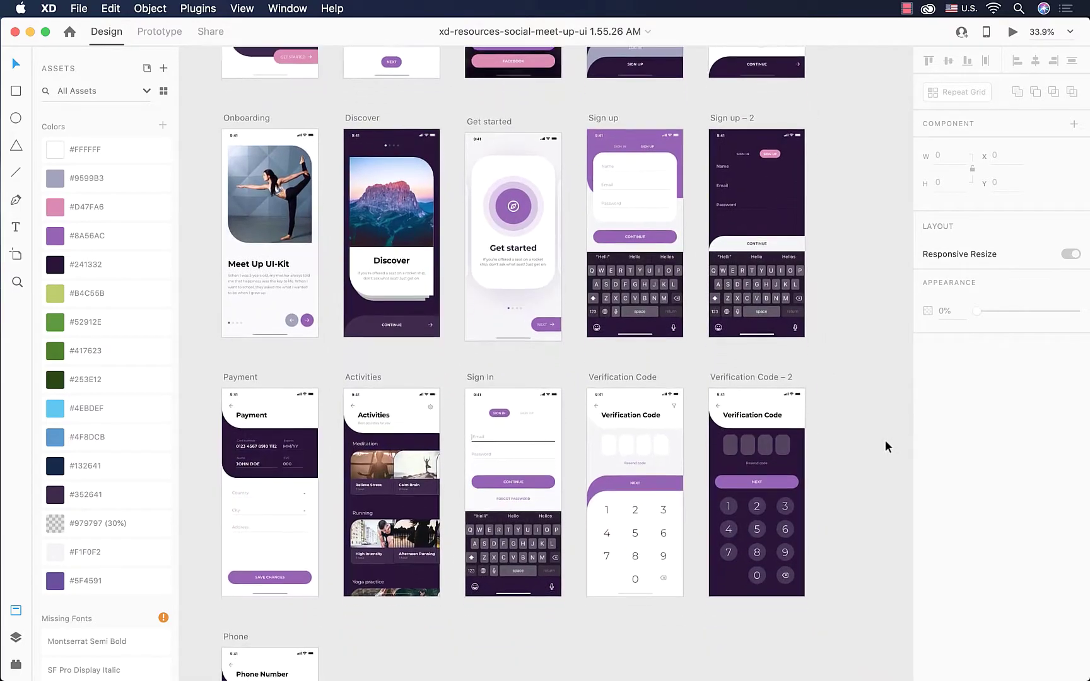
{"action": "scroll", "coordinate": [885, 439], "scroll_direction": "right", "scroll_amount": 3}
{"action": "scroll", "coordinate": [885, 440], "scroll_direction": "right", "scroll_amount": 10}
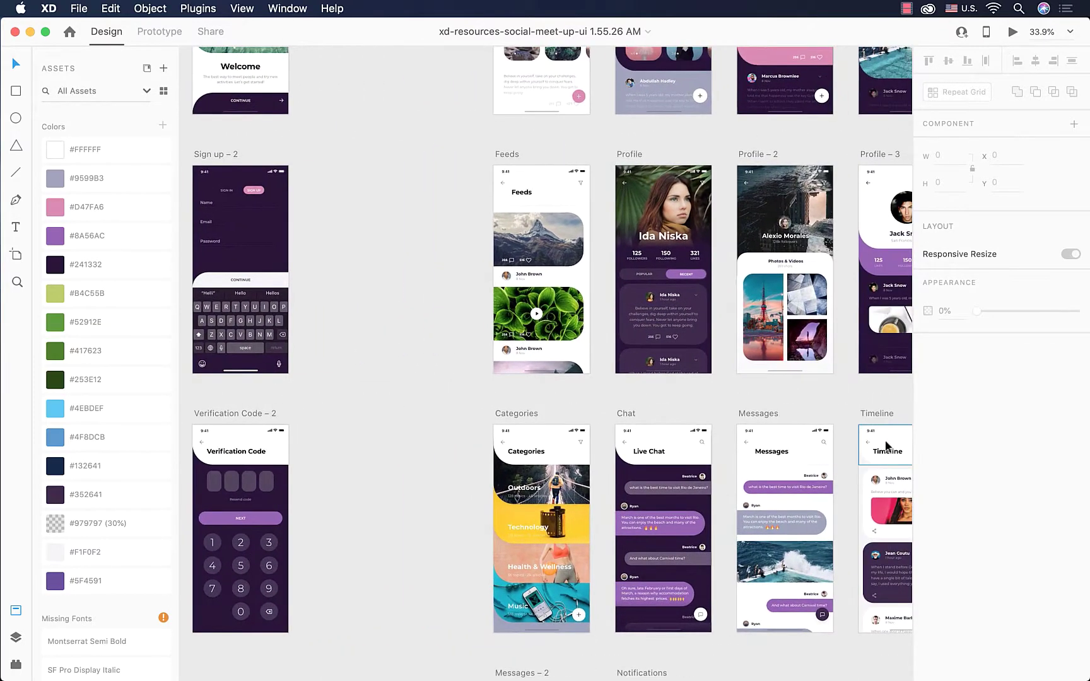
{"action": "scroll", "coordinate": [886, 446], "scroll_direction": "left", "scroll_amount": 2}
{"action": "scroll", "coordinate": [886, 446], "scroll_direction": "up", "scroll_amount": 5}
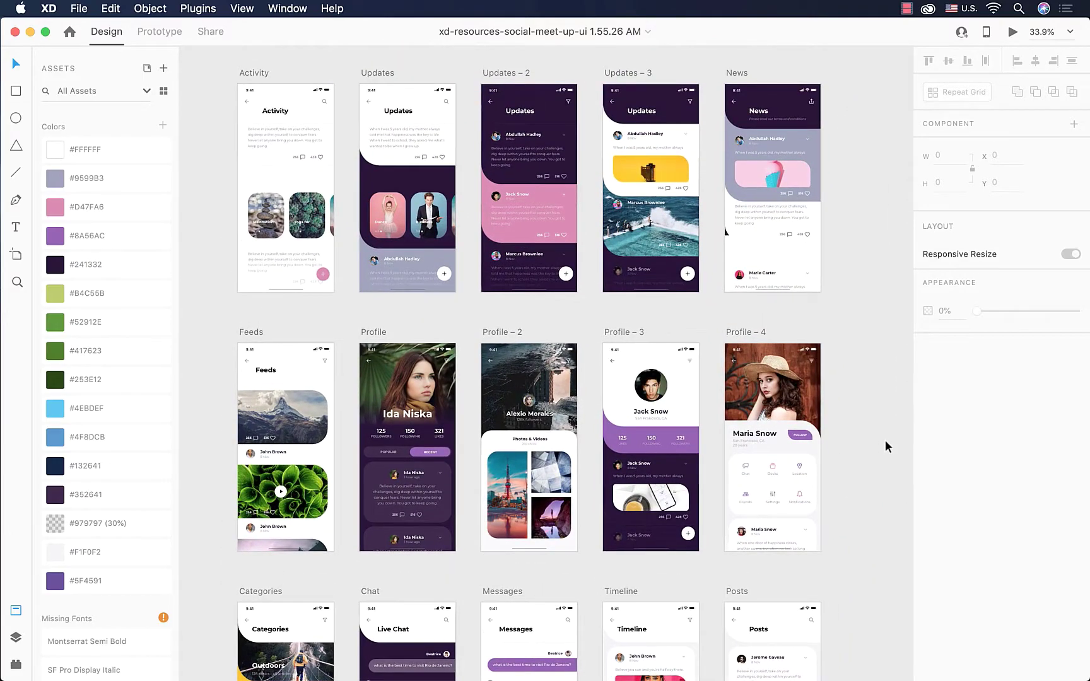
{"action": "scroll", "coordinate": [885, 439], "scroll_direction": "right", "scroll_amount": 12}
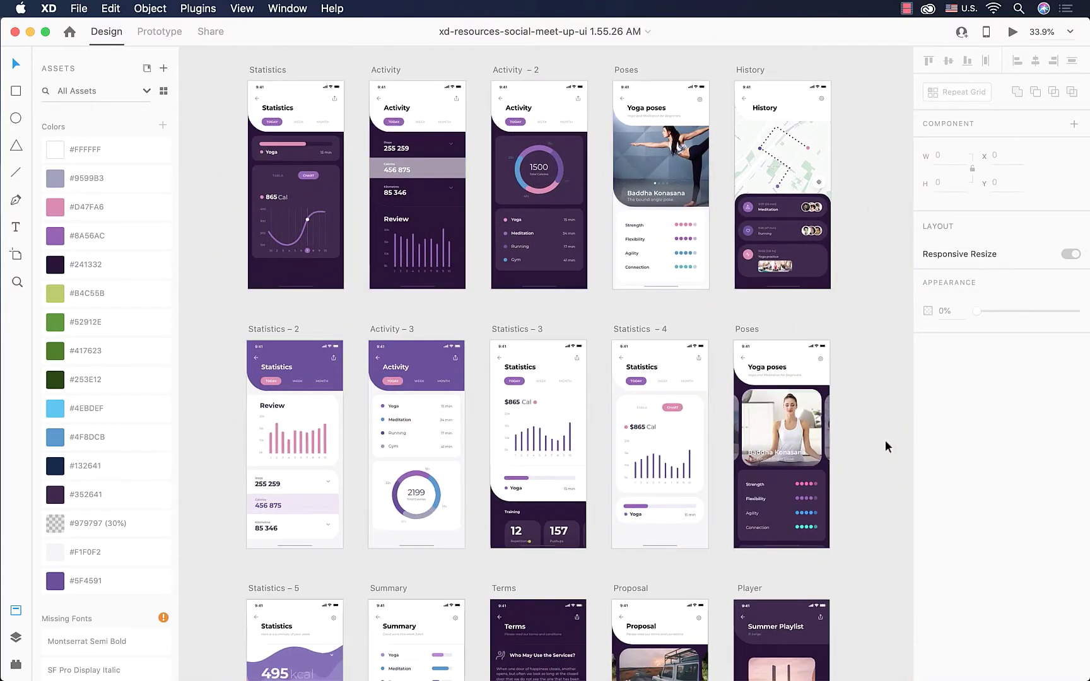
{"action": "scroll", "coordinate": [885, 439], "scroll_direction": "left", "scroll_amount": 4}
{"action": "scroll", "coordinate": [885, 440], "scroll_direction": "left", "scroll_amount": 15}
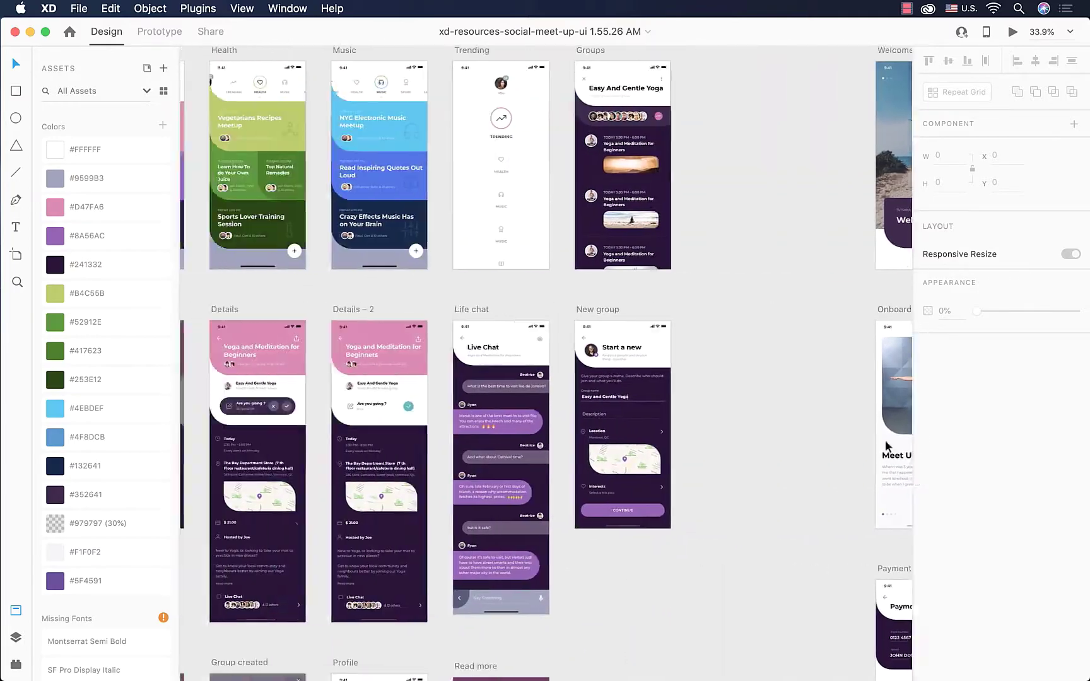
{"action": "scroll", "coordinate": [885, 442], "scroll_direction": "left", "scroll_amount": 2}
{"action": "scroll", "coordinate": [886, 441], "scroll_direction": "up", "scroll_amount": 1}
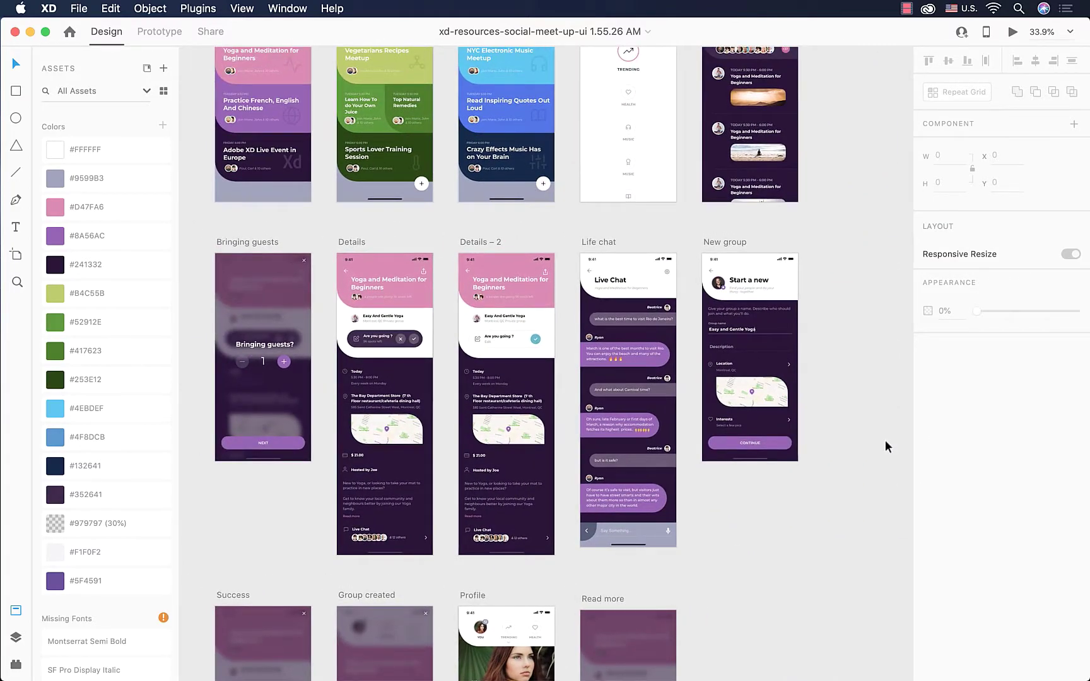
- Set the fill of the first purple reply bubble on the Life chat artboard to #8000D5
{"action": "scroll", "coordinate": [734, 417], "scroll_direction": "up", "scroll_amount": 3}
{"action": "double_click", "coordinate": [625, 339]}
{"action": "double_click", "coordinate": [624, 340]}
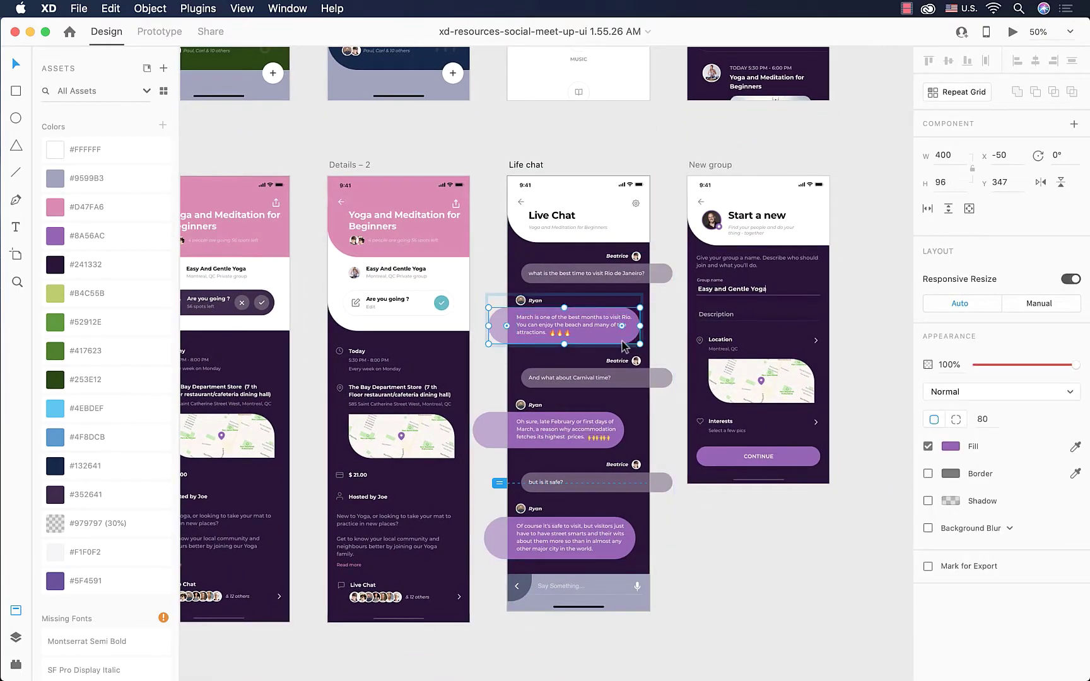
{"action": "left_click", "coordinate": [950, 446]}
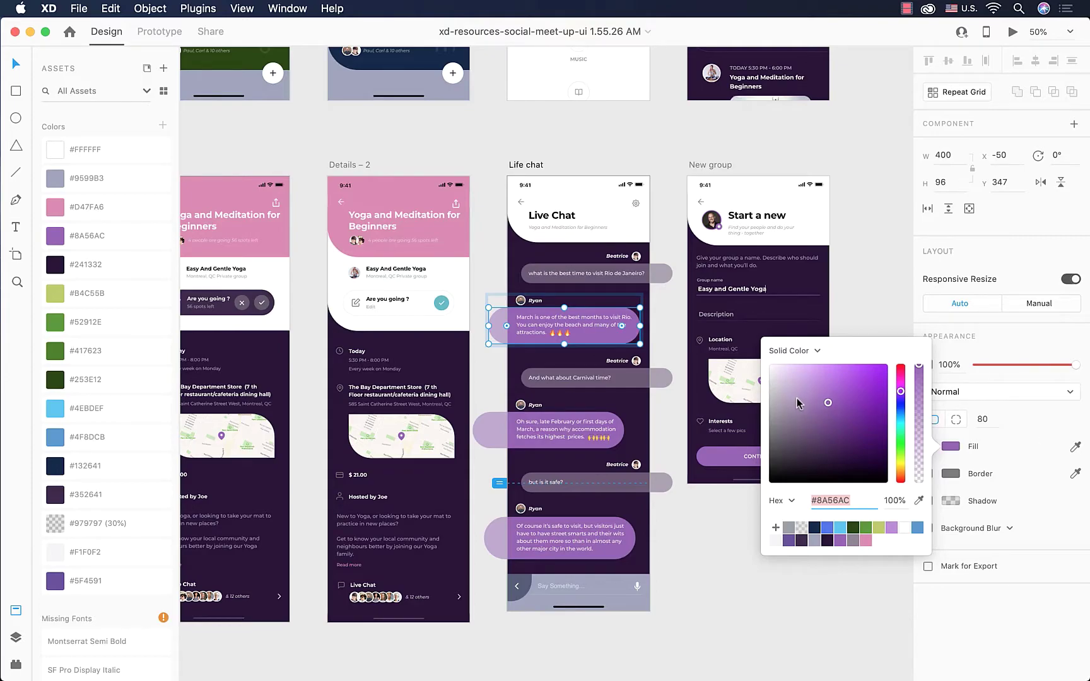
{"action": "left_click_drag", "start_coordinate": [840, 404], "coordinate": [886, 384]}
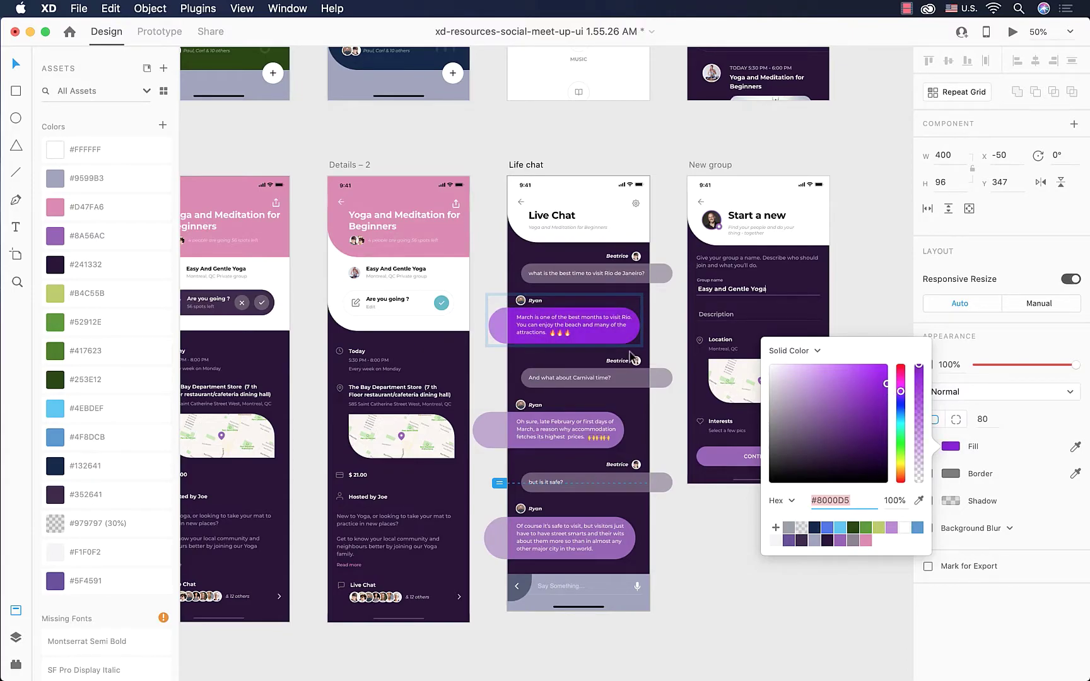
- Try adding the recolored reply bubble's fill to the saved colors, and undo the addition
{"action": "scroll", "coordinate": [627, 321], "scroll_direction": "up", "scroll_amount": 2}
{"action": "scroll", "coordinate": [631, 297], "scroll_direction": "up", "scroll_amount": 2}
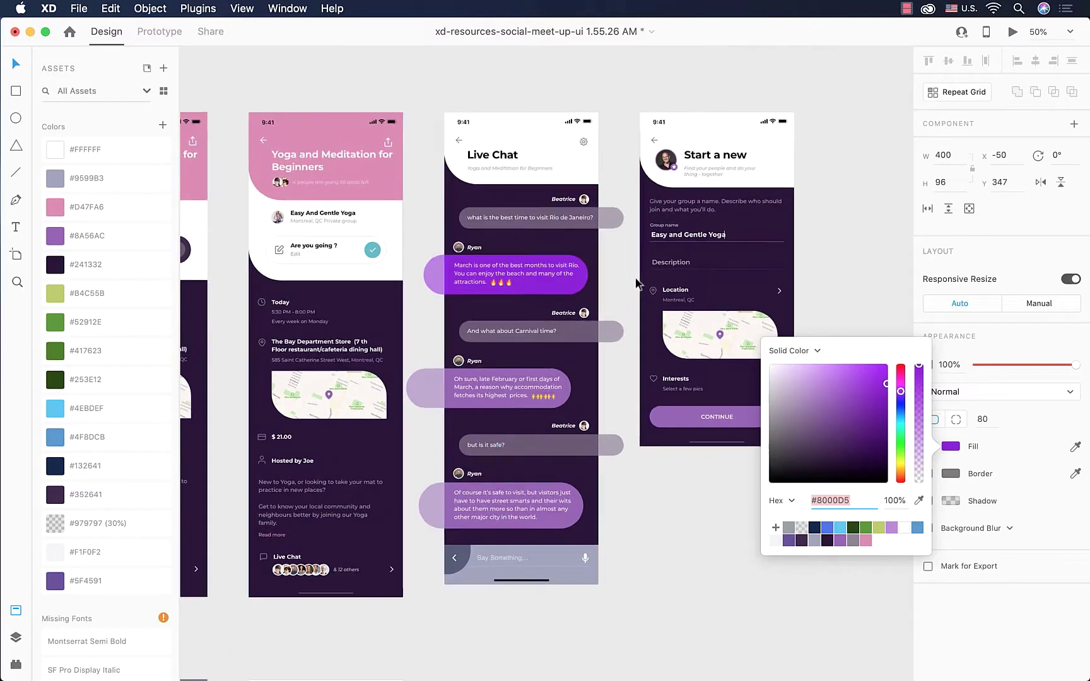
{"action": "scroll", "coordinate": [636, 276], "scroll_direction": "up", "scroll_amount": 2}
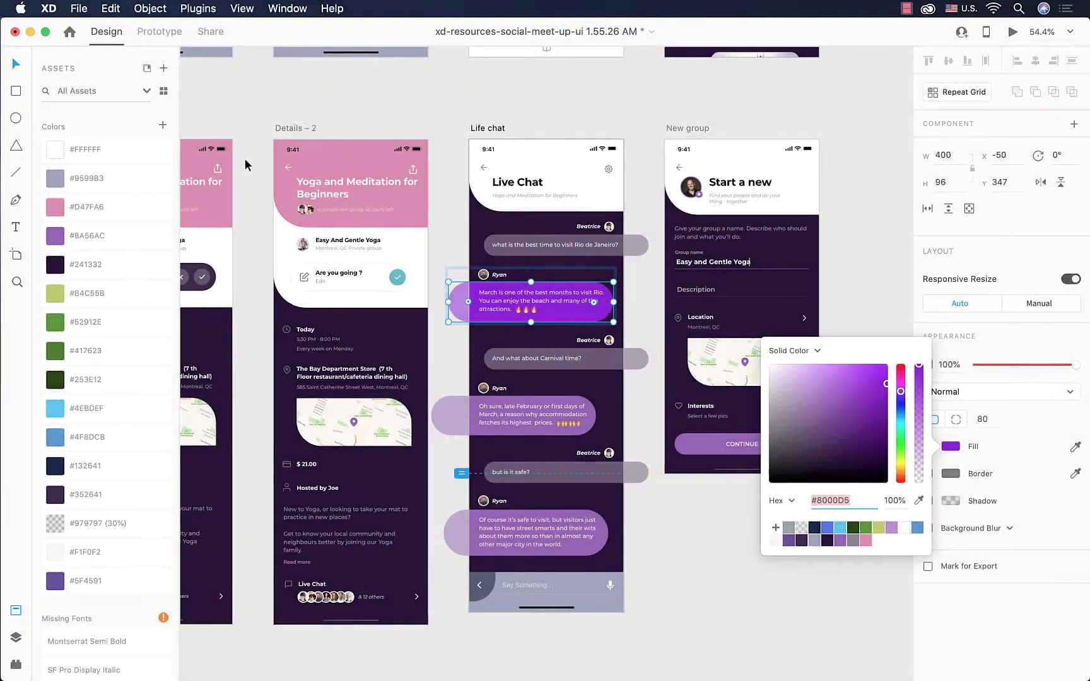
{"action": "left_click", "coordinate": [163, 126]}
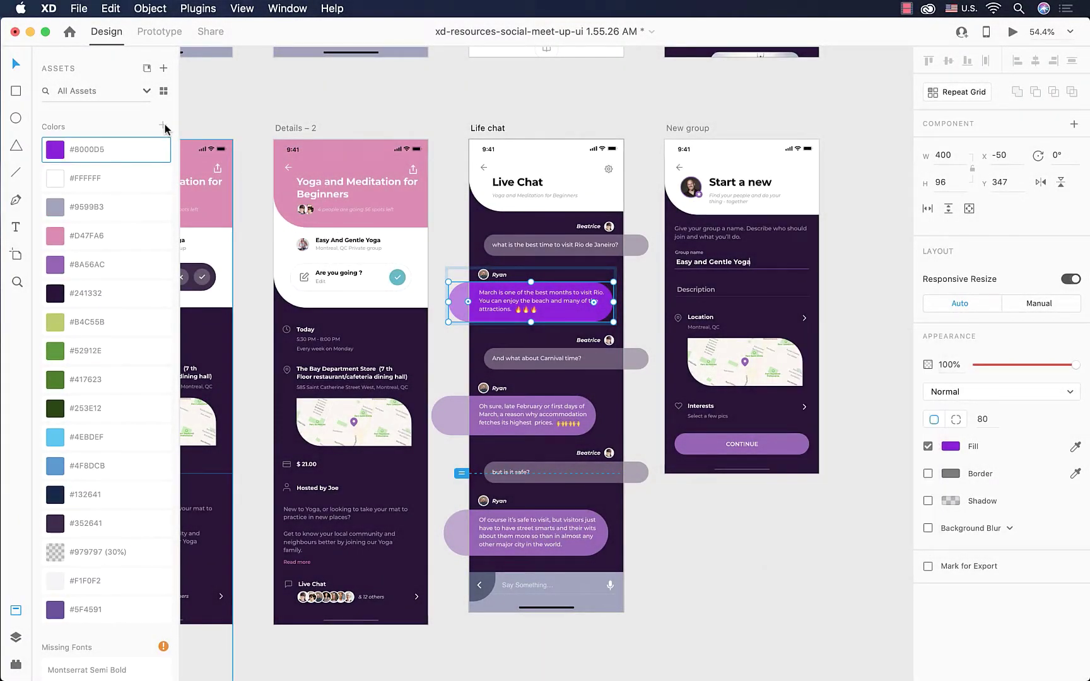
{"action": "key", "text": "super+z"}
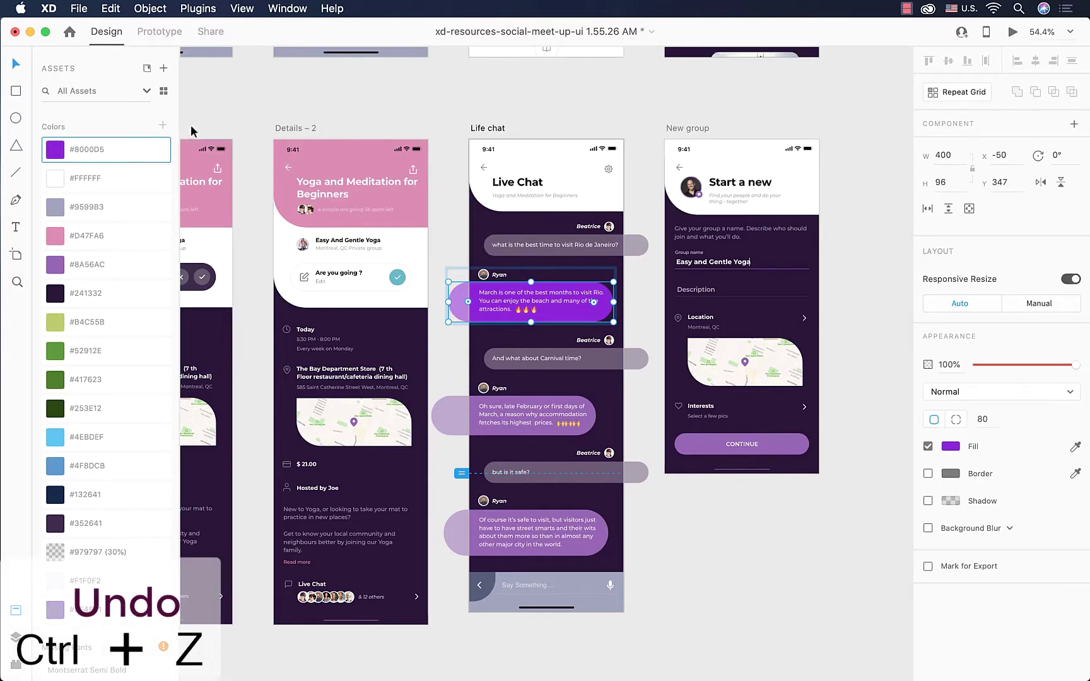
{"action": "key", "text": "super+z"}
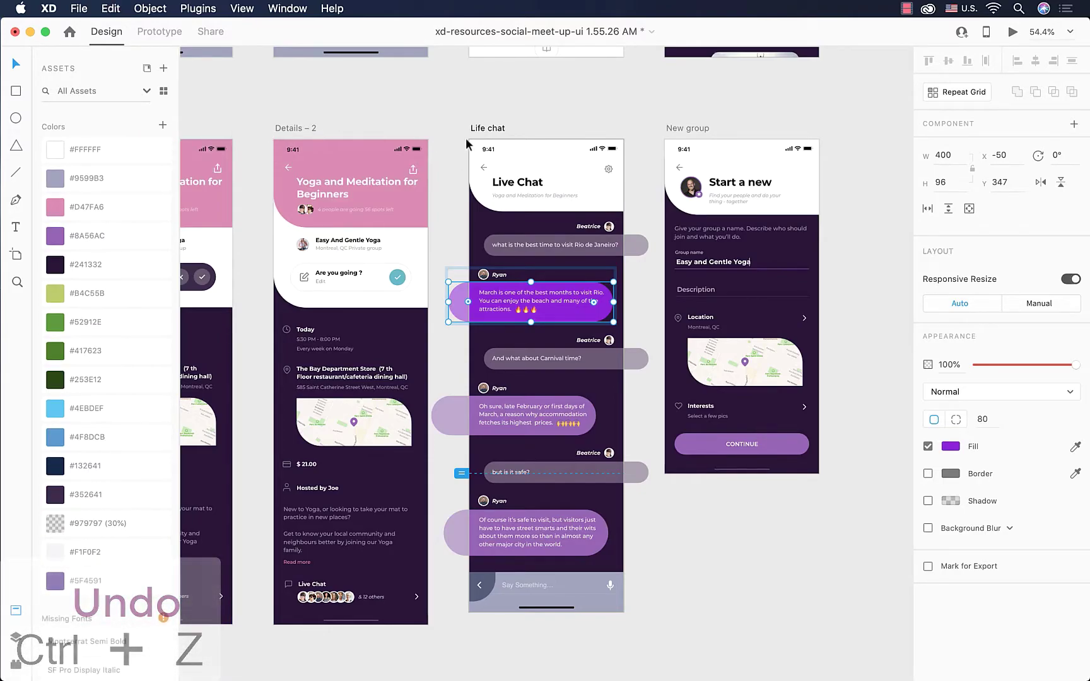
- Add the selected reply bubble's fill color to the assets and name the swatch "chat reply"
{"action": "right_click", "coordinate": [560, 323]}
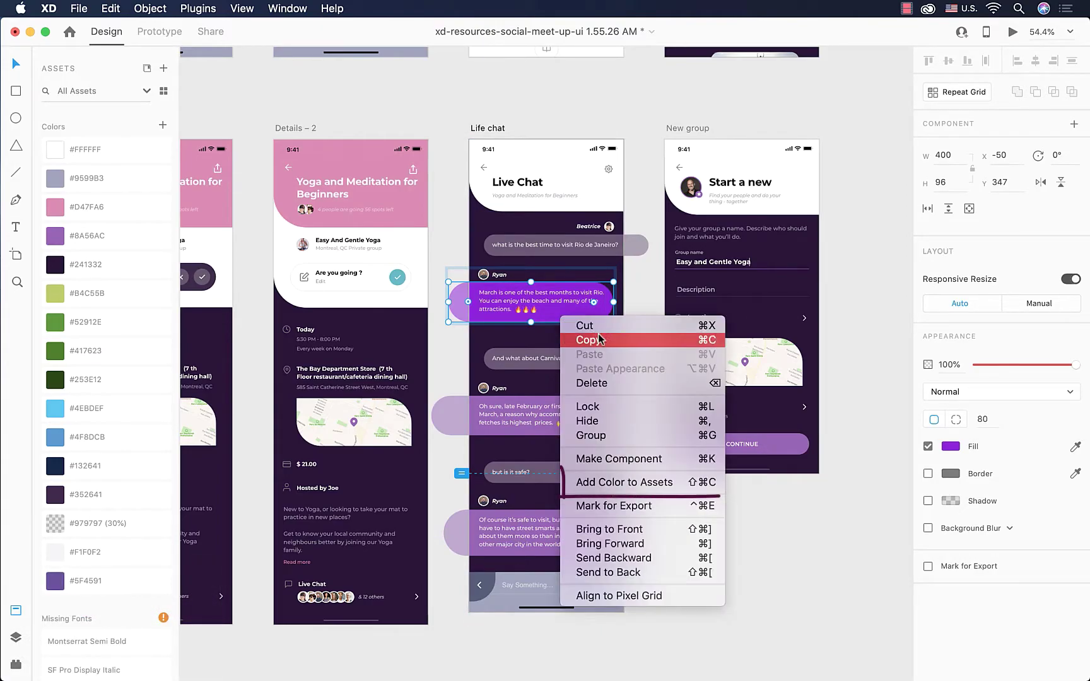
{"action": "left_click", "coordinate": [676, 481]}
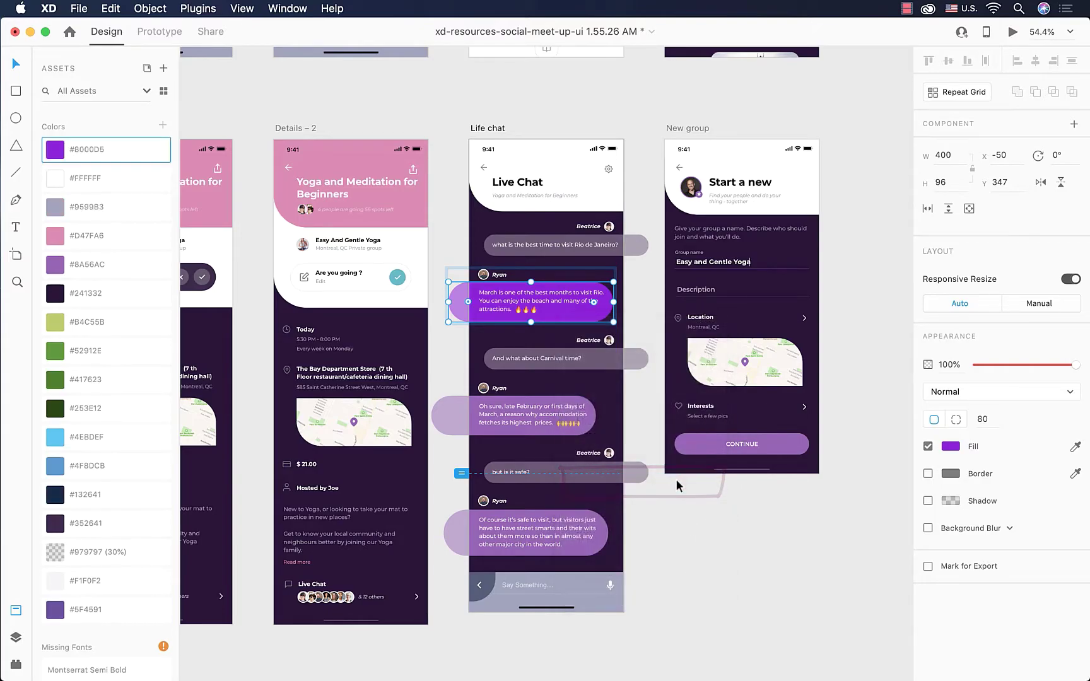
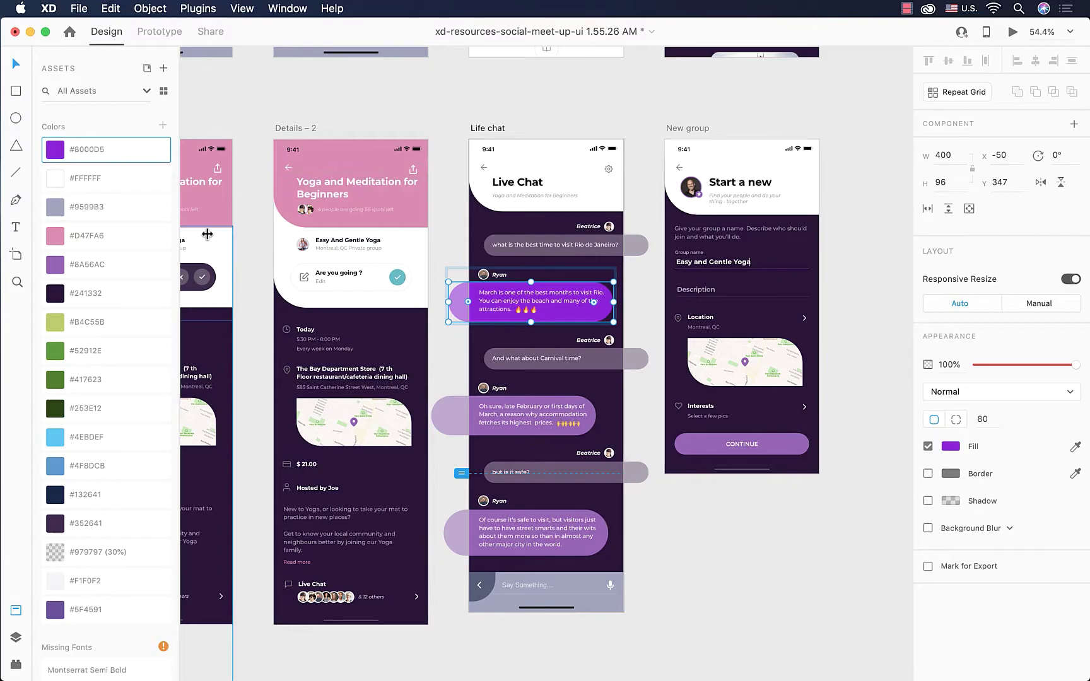
{"action": "double_click", "coordinate": [96, 153]}
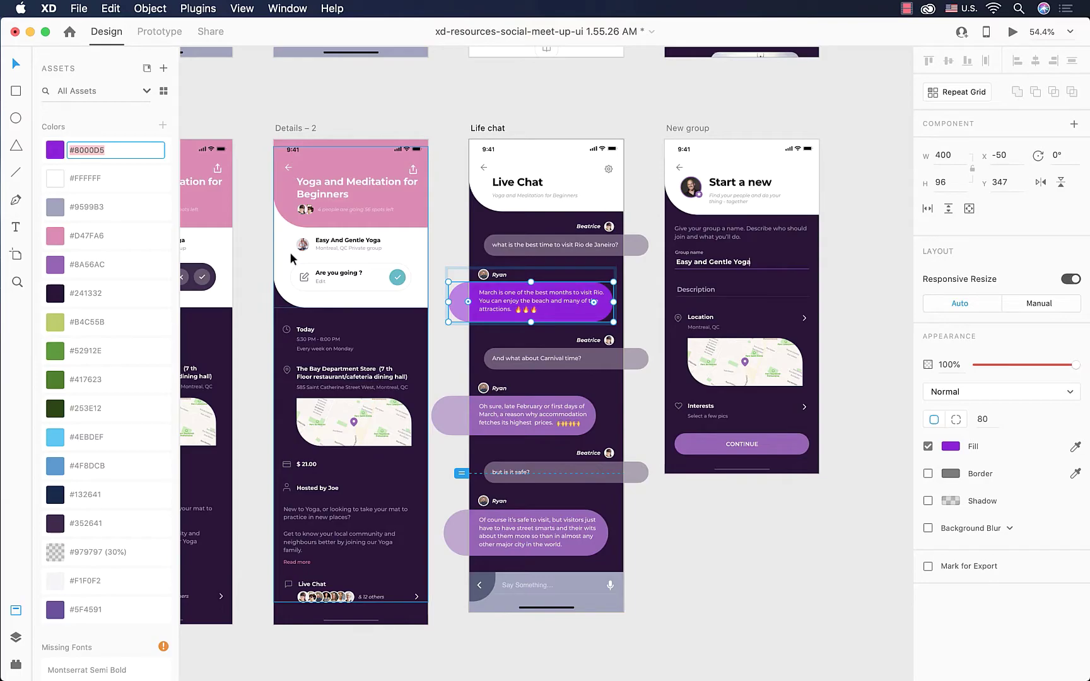
{"action": "type", "text": "chat reply"}
{"action": "key", "text": "Return"}
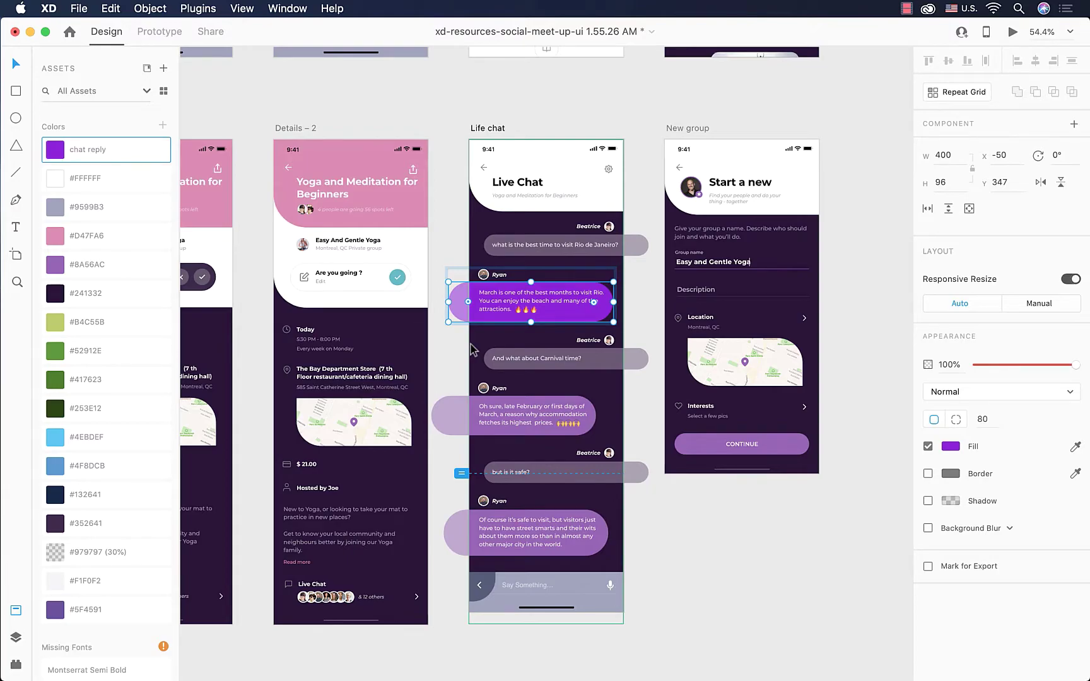
- Apply the "chat reply" color to the second purple reply bubble on the Life chat artboard
{"action": "left_click", "coordinate": [569, 429]}
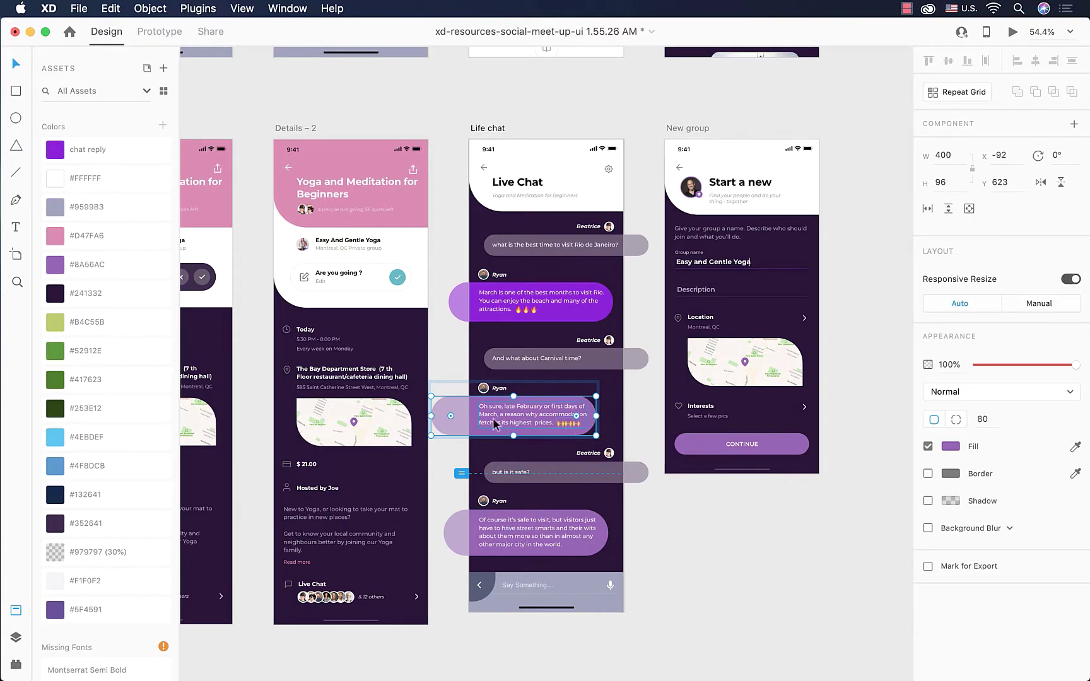
{"action": "left_click", "coordinate": [117, 160]}
- Try applying the "chat reply" color to the whole group of the last reply message, and undo it
{"action": "scroll", "coordinate": [618, 598], "scroll_direction": "down", "scroll_amount": 1}
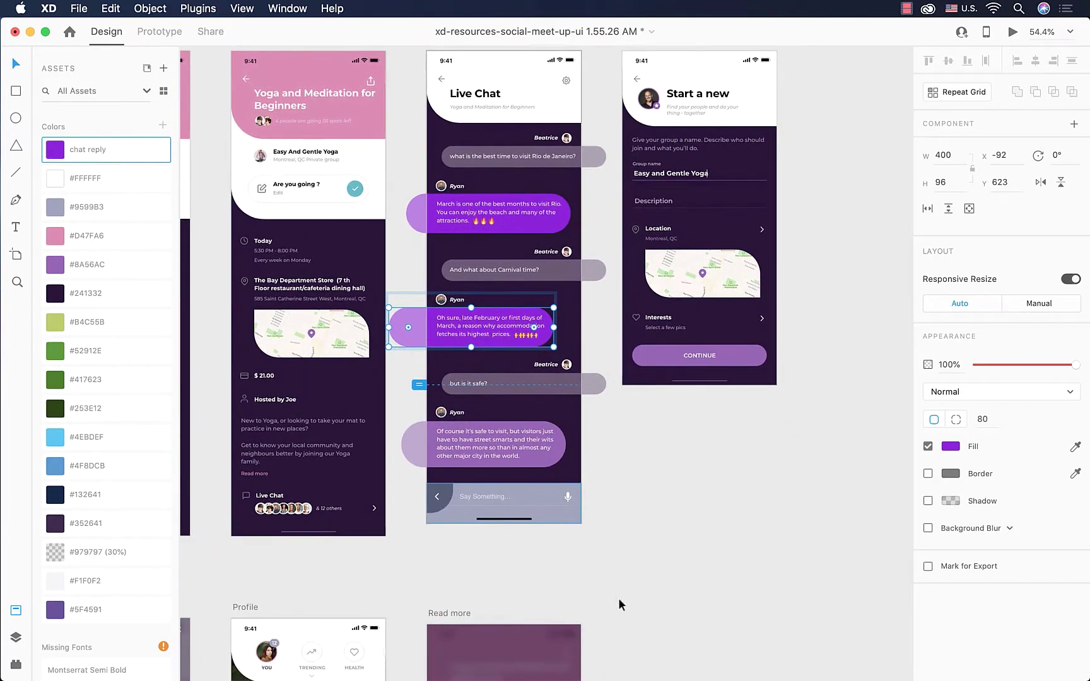
{"action": "scroll", "coordinate": [492, 467], "scroll_direction": "up", "scroll_amount": 3}
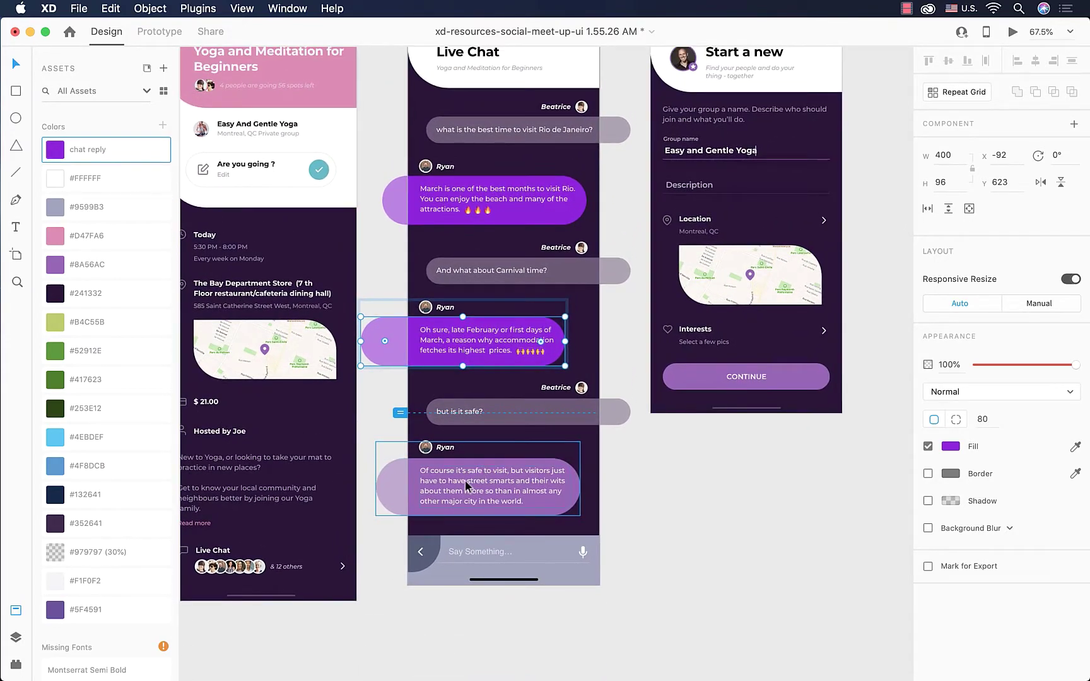
{"action": "left_click", "coordinate": [467, 481]}
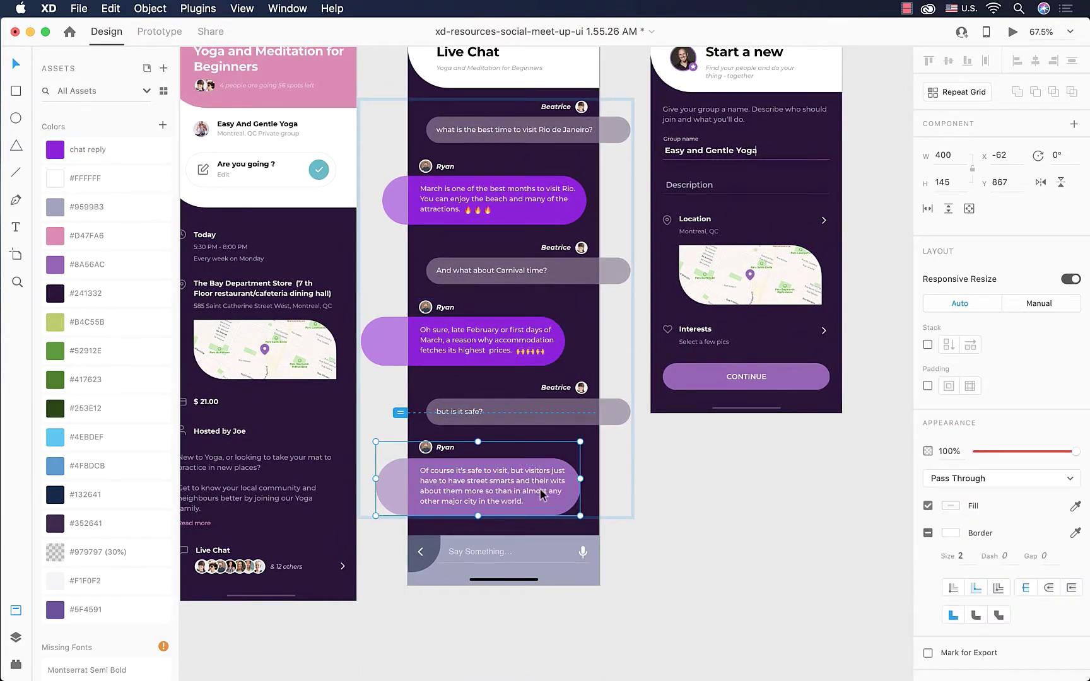
{"action": "left_click", "coordinate": [94, 156]}
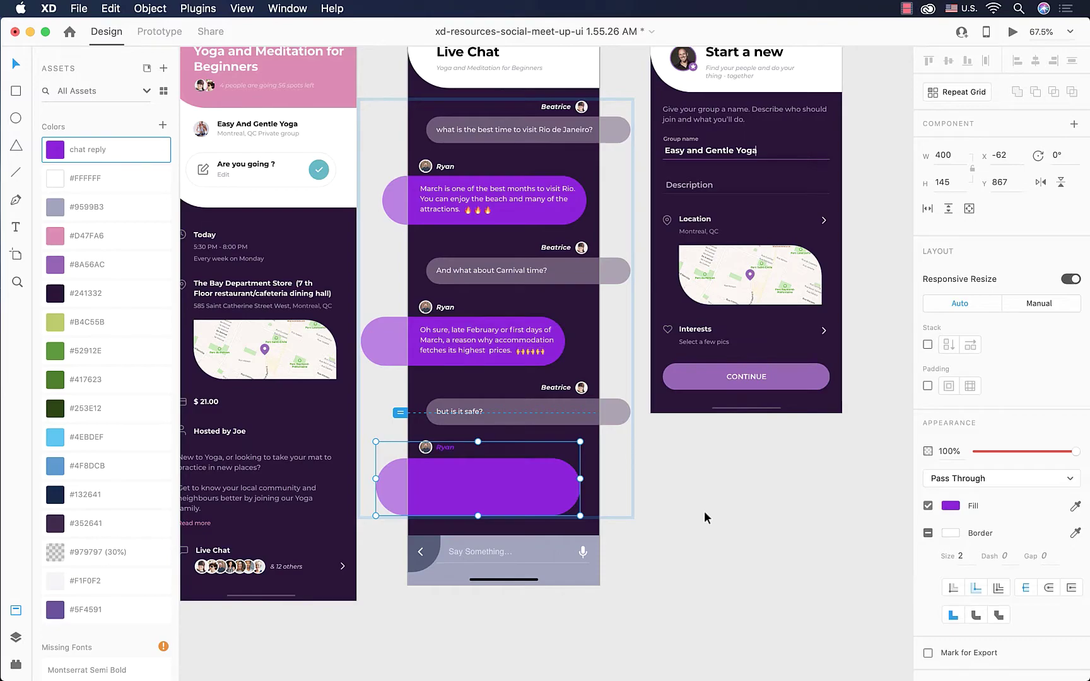
{"action": "key", "text": "super+z"}
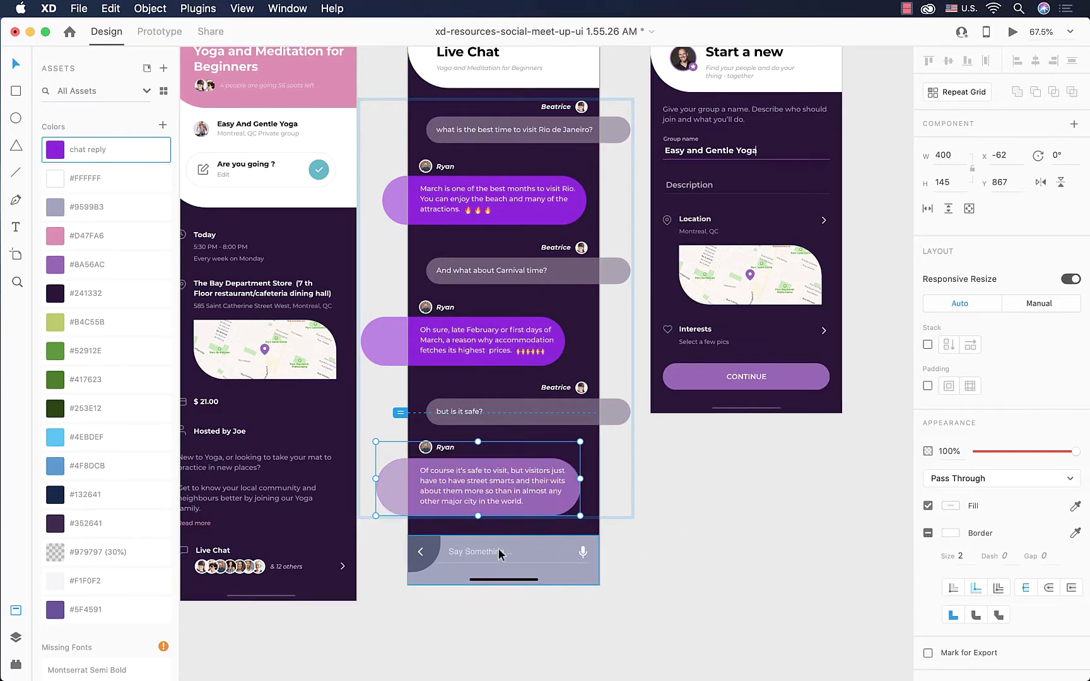
- Apply the "chat reply" color to only the bubble shape inside the last reply message's group
{"action": "double_click", "coordinate": [567, 503]}
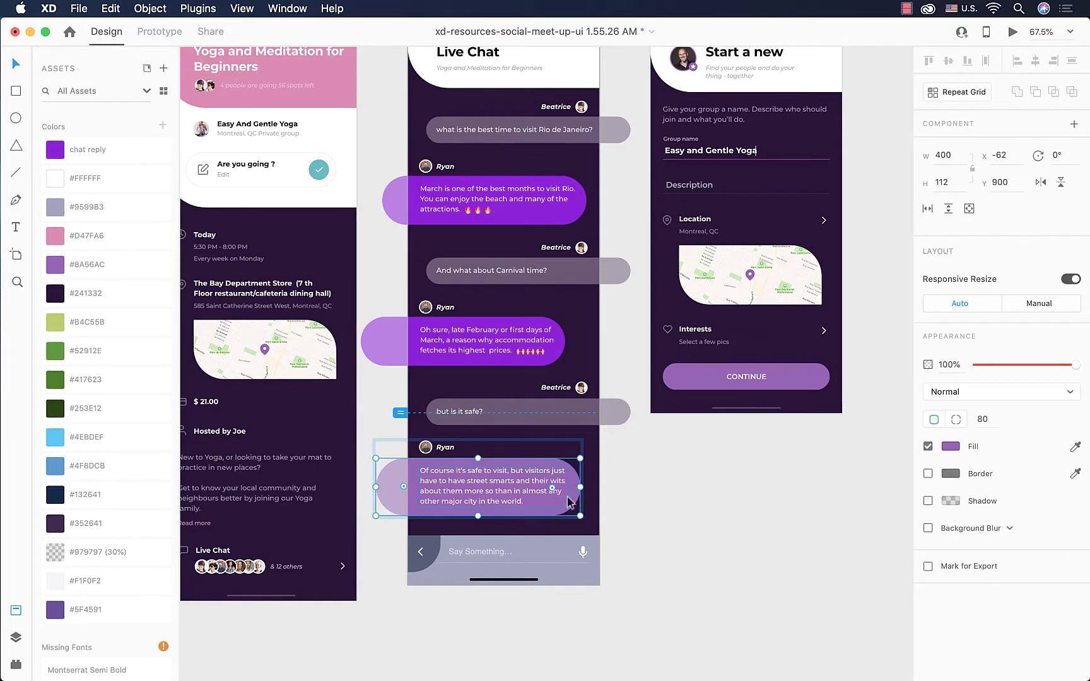
{"action": "left_click", "coordinate": [96, 152]}
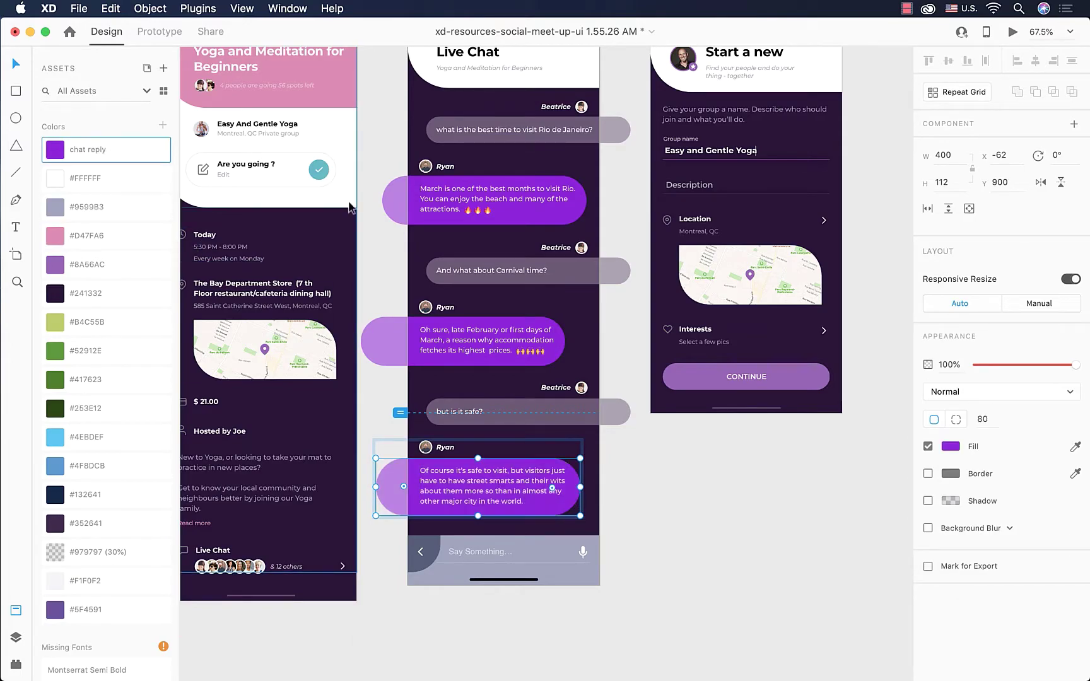
- Deselect the bubble and look over the onboarding, profile and statistics artboards
{"action": "left_click", "coordinate": [686, 469]}
{"action": "scroll", "coordinate": [685, 470], "scroll_direction": "down", "scroll_amount": 5}
{"action": "scroll", "coordinate": [685, 474], "scroll_direction": "left", "scroll_amount": 10}
{"action": "scroll", "coordinate": [686, 478], "scroll_direction": "down", "scroll_amount": 3}
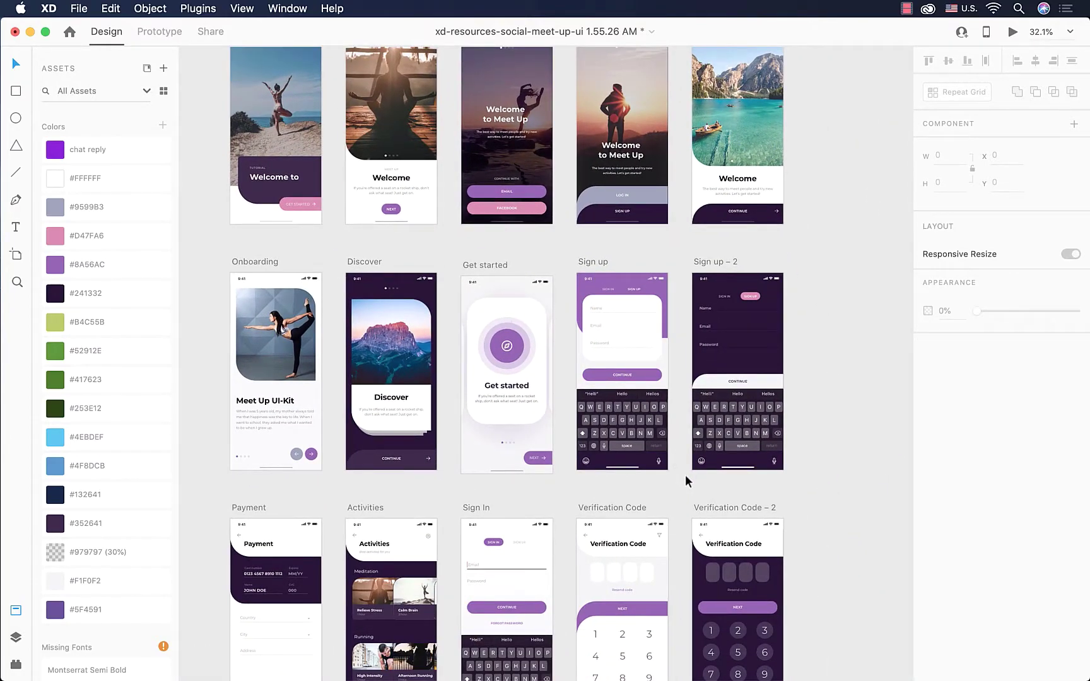
{"action": "scroll", "coordinate": [685, 474], "scroll_direction": "right", "scroll_amount": 2}
{"action": "scroll", "coordinate": [684, 474], "scroll_direction": "down", "scroll_amount": 15}
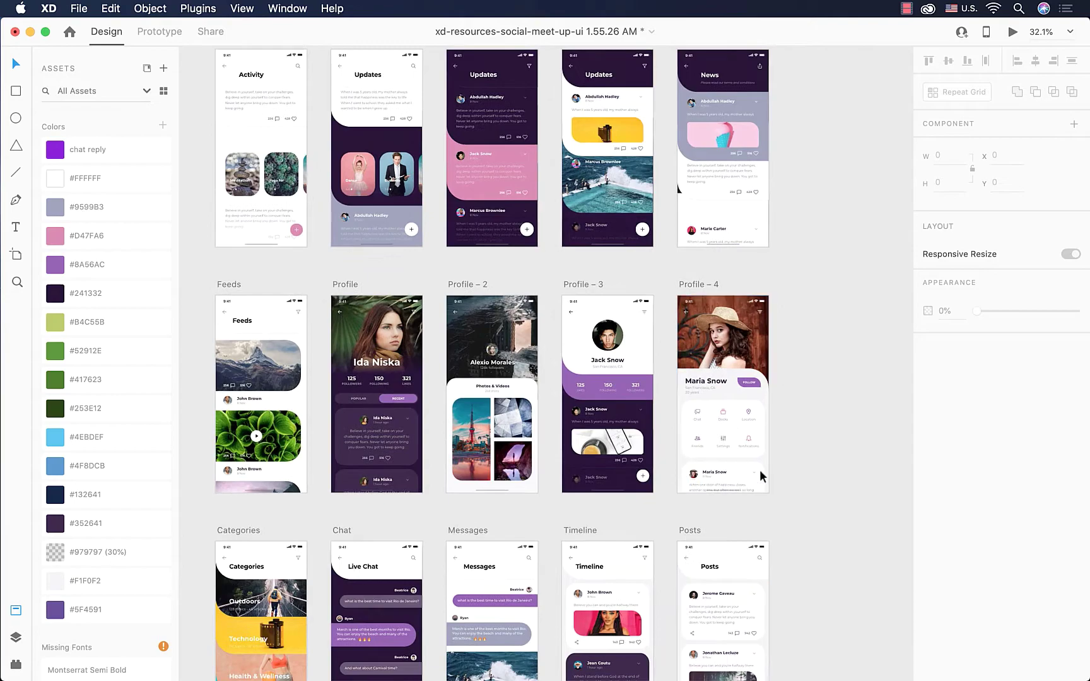
{"action": "scroll", "coordinate": [834, 466], "scroll_direction": "right", "scroll_amount": 15}
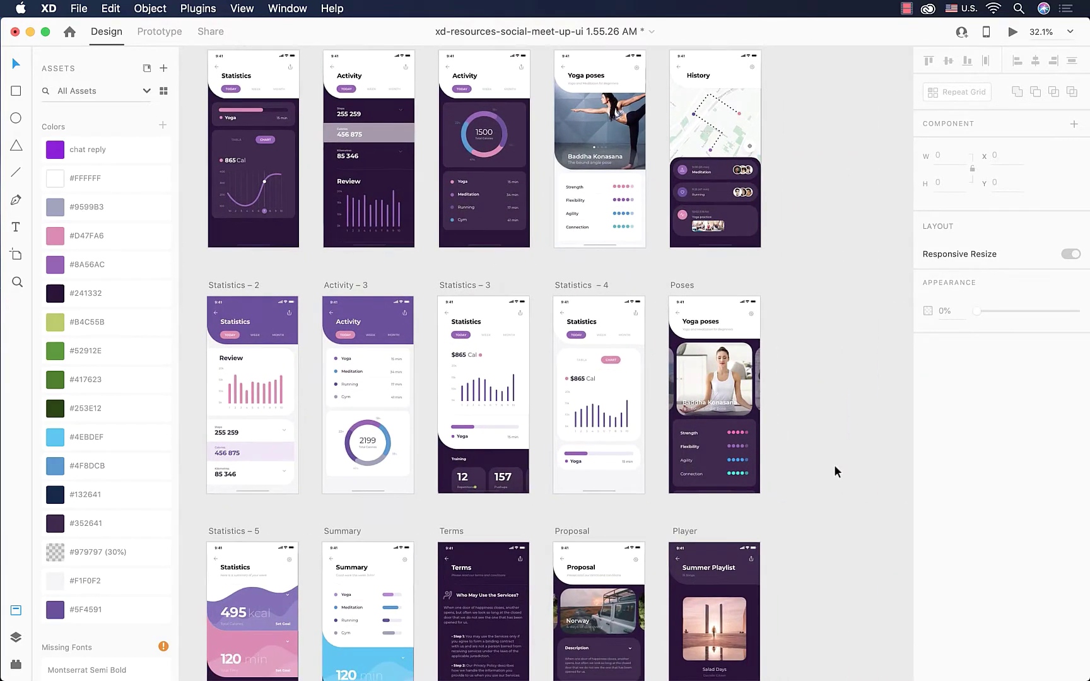
- Select the background shape of the Email button on the Welcome – 3 artboard and reveal its fill color in the assets
{"action": "scroll", "coordinate": [835, 471], "scroll_direction": "left", "scroll_amount": 15}
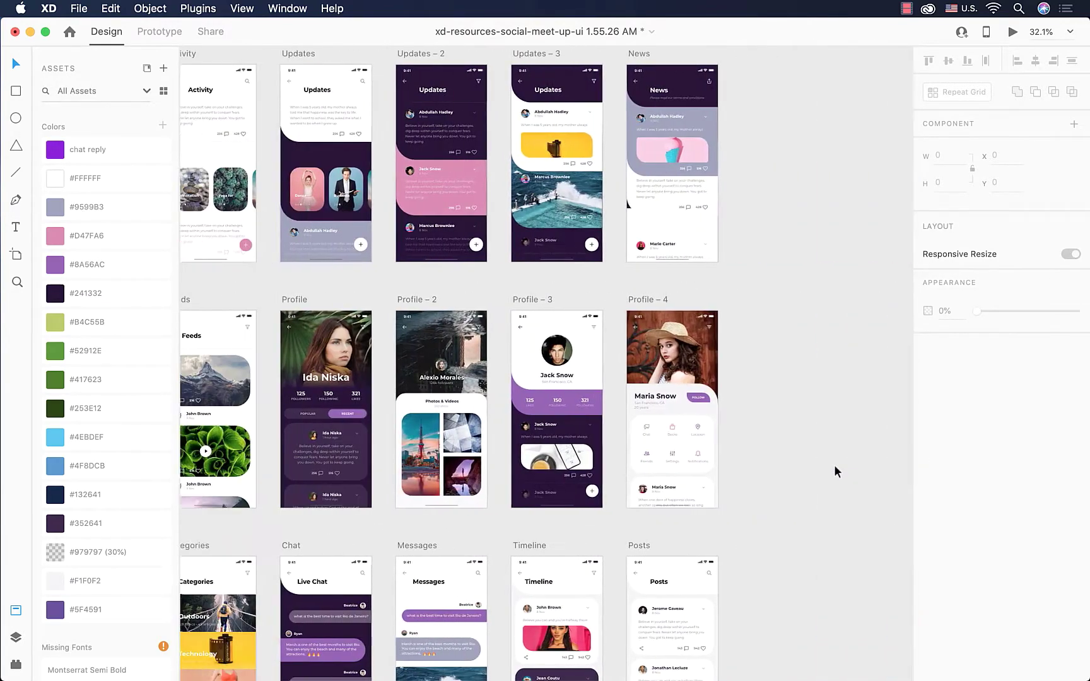
{"action": "scroll", "coordinate": [835, 469], "scroll_direction": "left", "scroll_amount": 10}
{"action": "scroll", "coordinate": [835, 469], "scroll_direction": "up", "scroll_amount": 3}
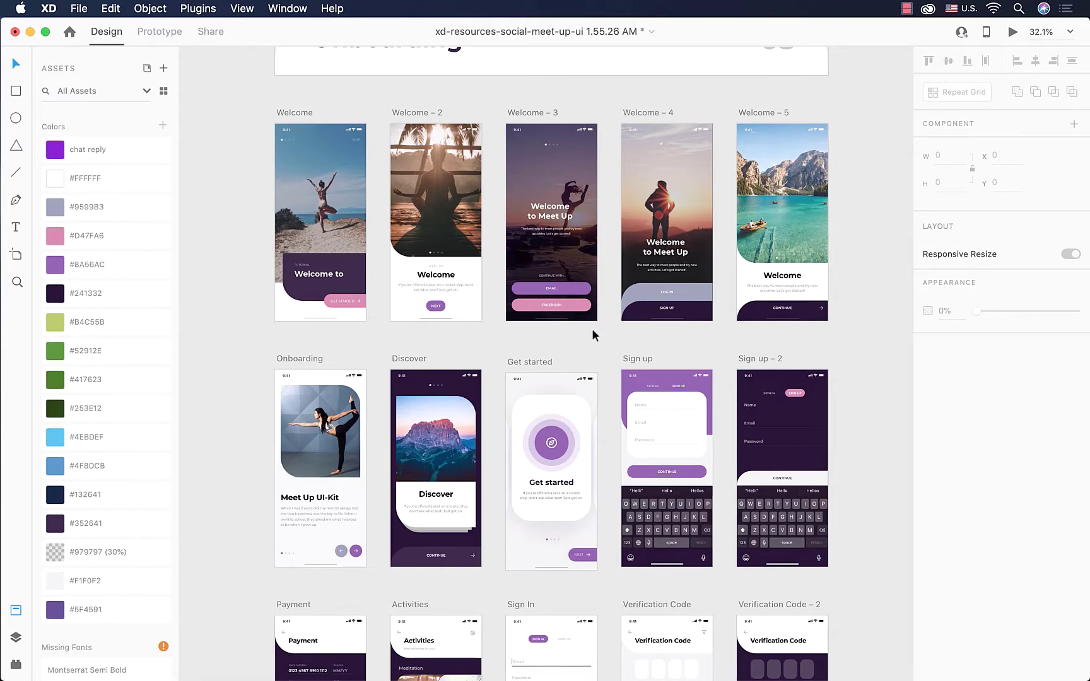
{"action": "left_click", "coordinate": [583, 290]}
{"action": "double_click", "coordinate": [580, 287]}
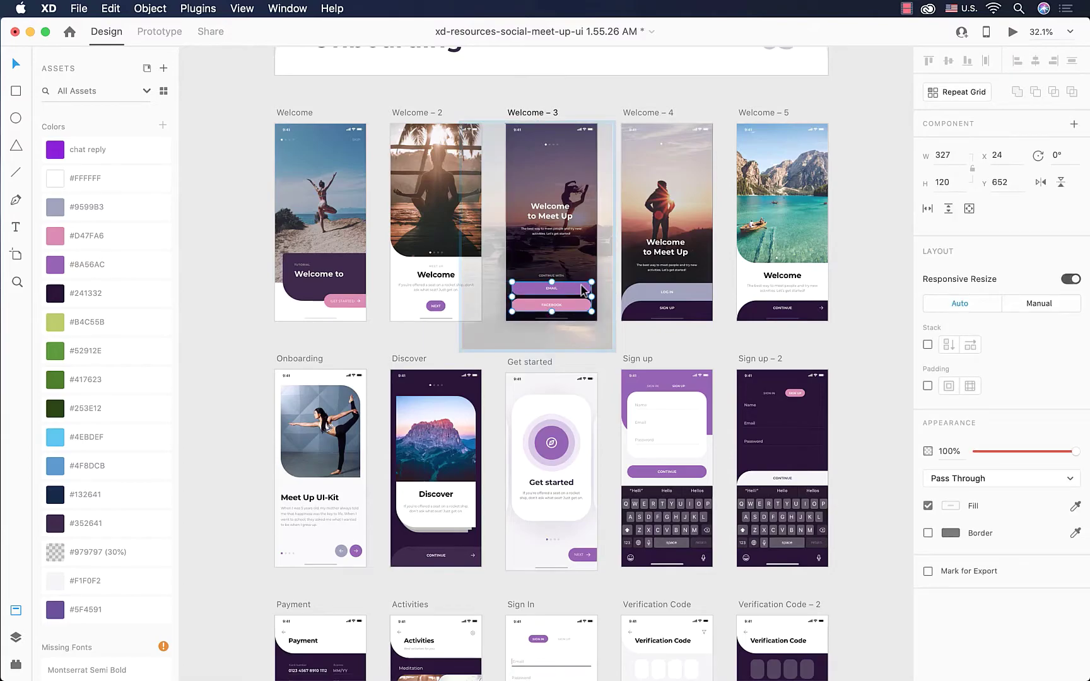
{"action": "scroll", "coordinate": [580, 285], "scroll_direction": "up", "scroll_amount": 5}
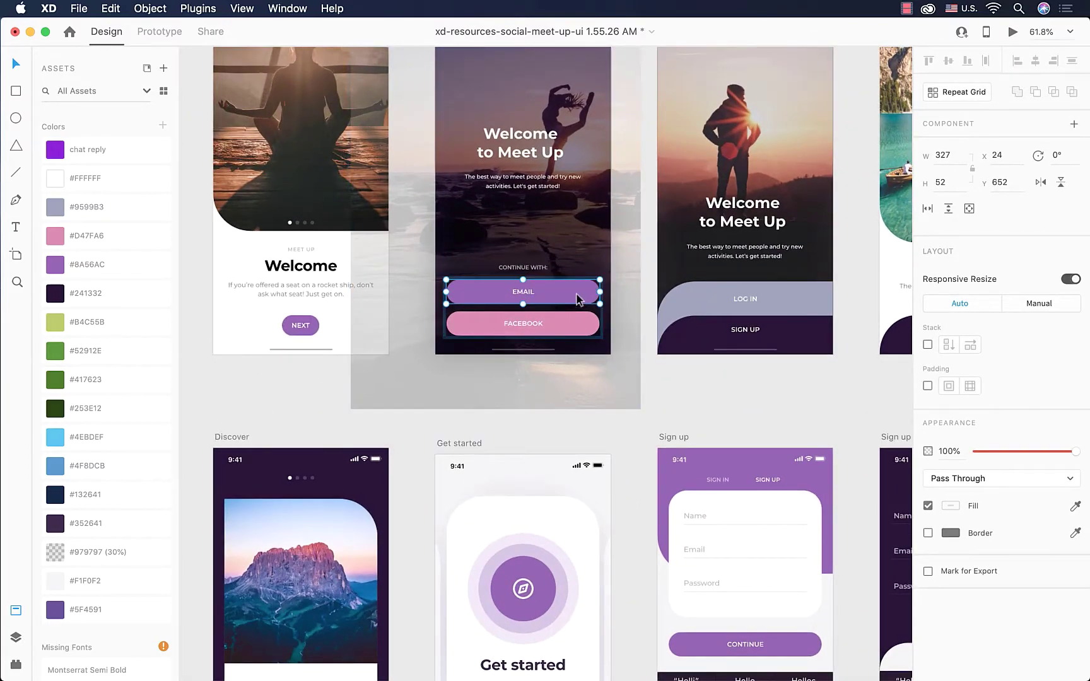
{"action": "double_click", "coordinate": [568, 297]}
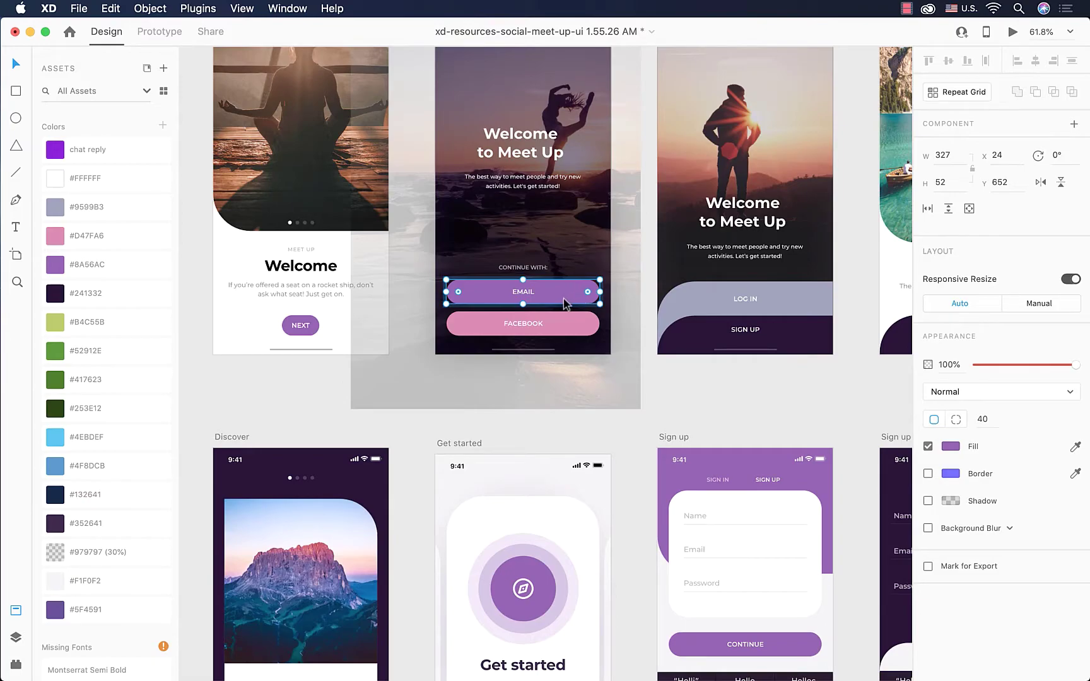
{"action": "right_click", "coordinate": [565, 304]}
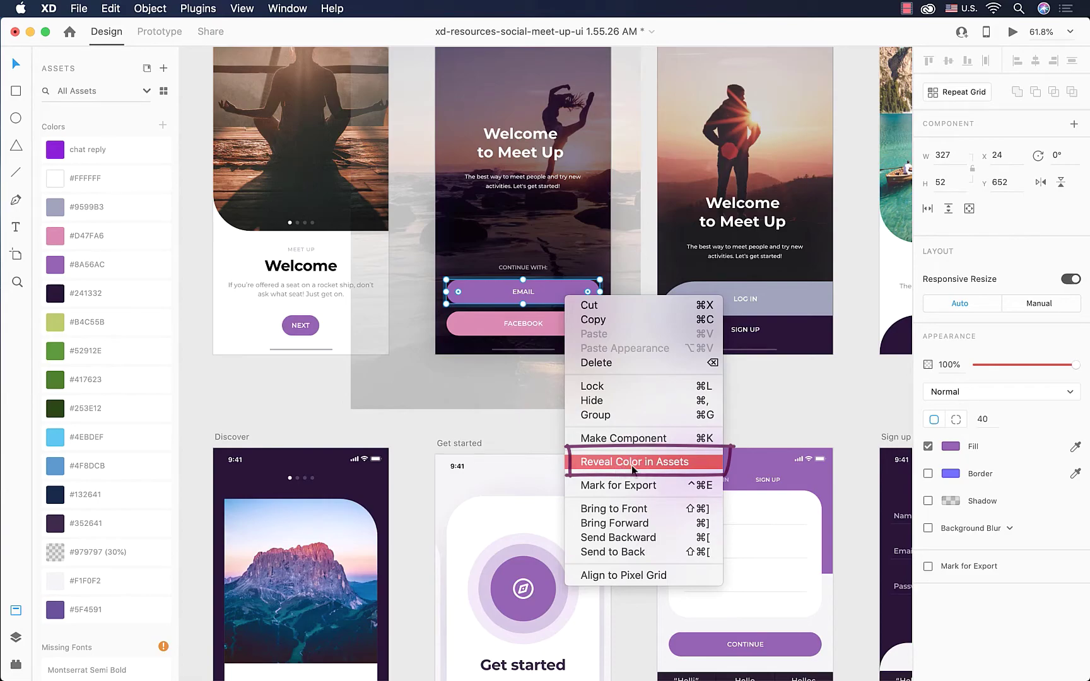
{"action": "left_click", "coordinate": [695, 462]}
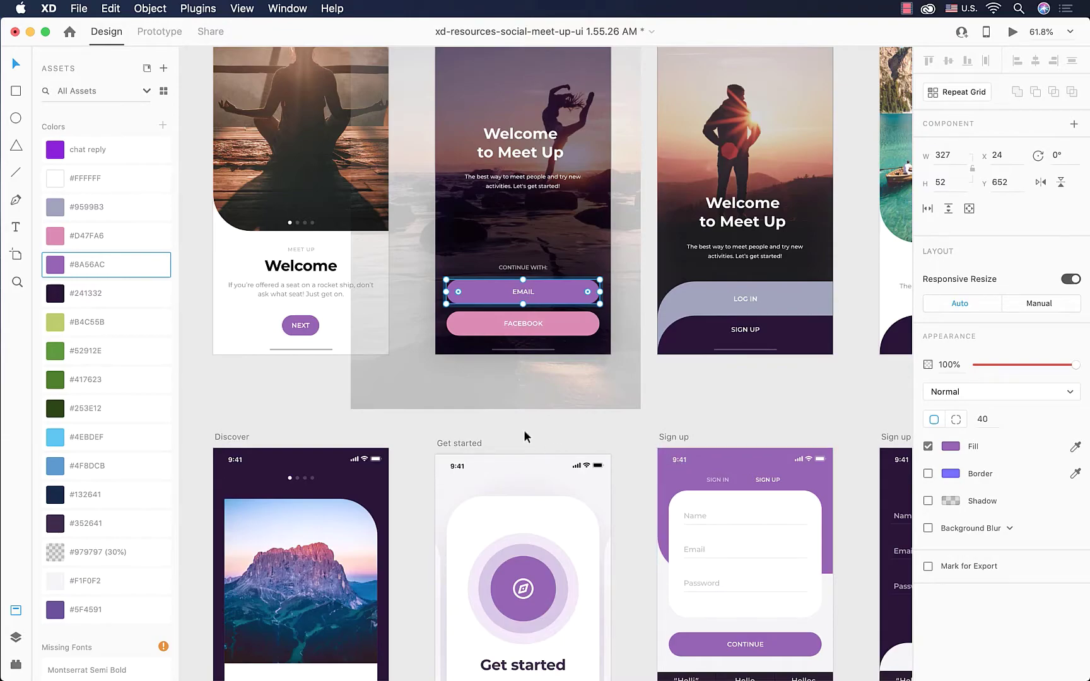
- Rename the revealed purple color asset as "main"
{"action": "double_click", "coordinate": [91, 266]}
{"action": "type", "text": "main"}
{"action": "key", "text": "Return"}
- Edit the "main" color asset to pure red #FF0000, and deselect the button
{"action": "scroll", "coordinate": [327, 334], "scroll_direction": "down", "scroll_amount": 6}
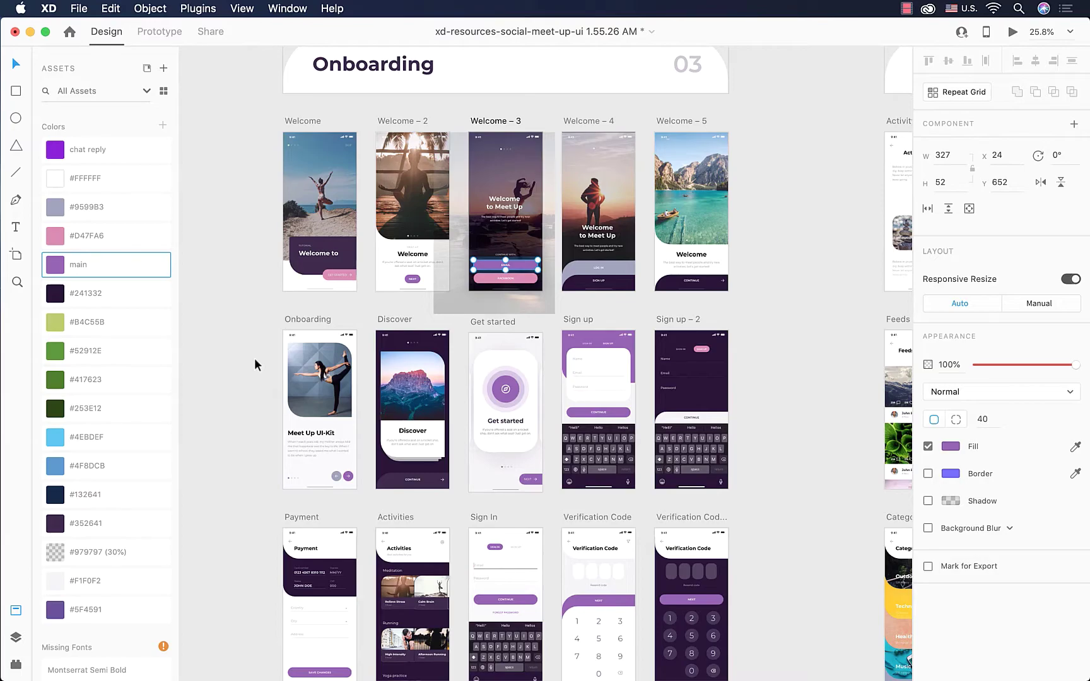
{"action": "right_click", "coordinate": [105, 271]}
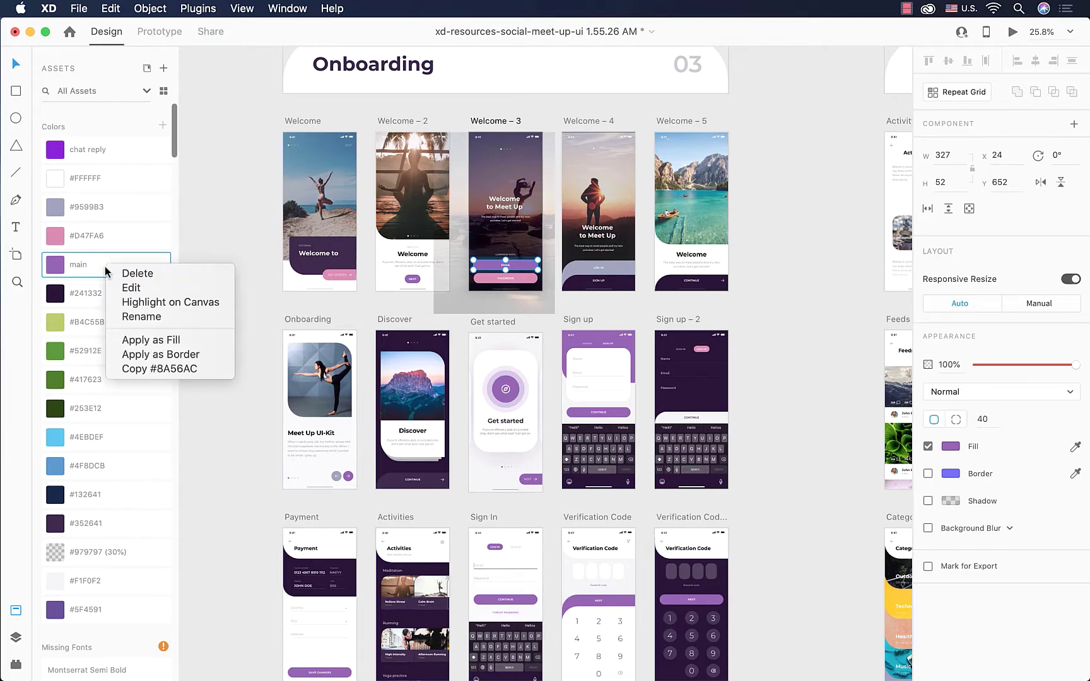
{"action": "left_click", "coordinate": [179, 288]}
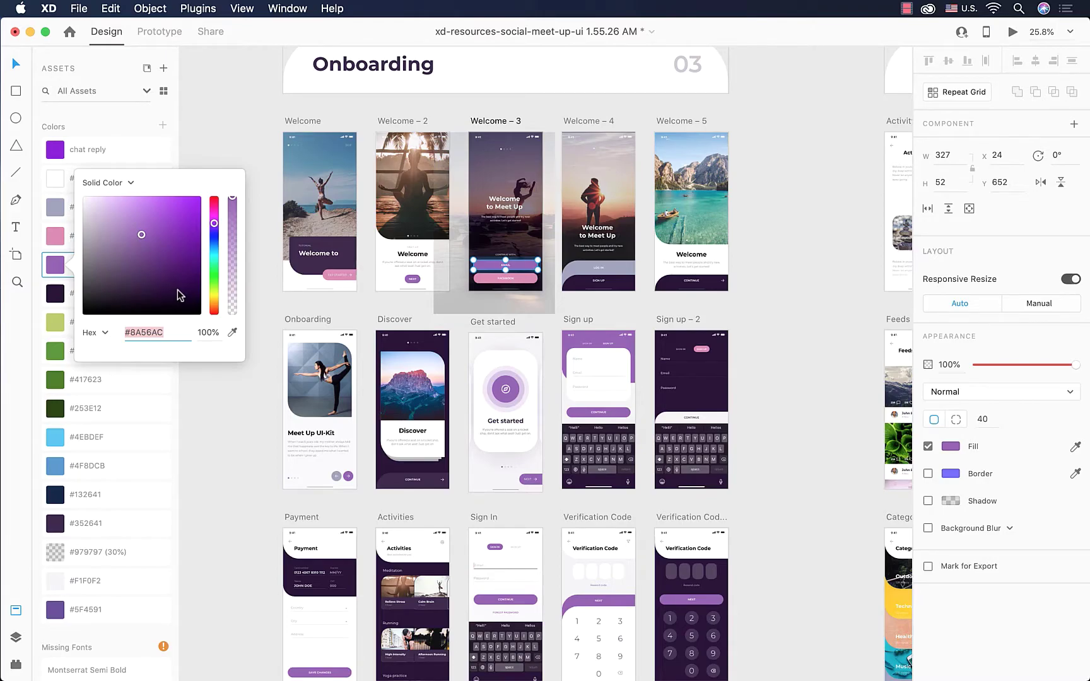
{"action": "left_click_drag", "start_coordinate": [214, 266], "coordinate": [215, 311]}
{"action": "left_click", "coordinate": [143, 240]}
{"action": "left_click_drag", "start_coordinate": [143, 240], "coordinate": [200, 197]}
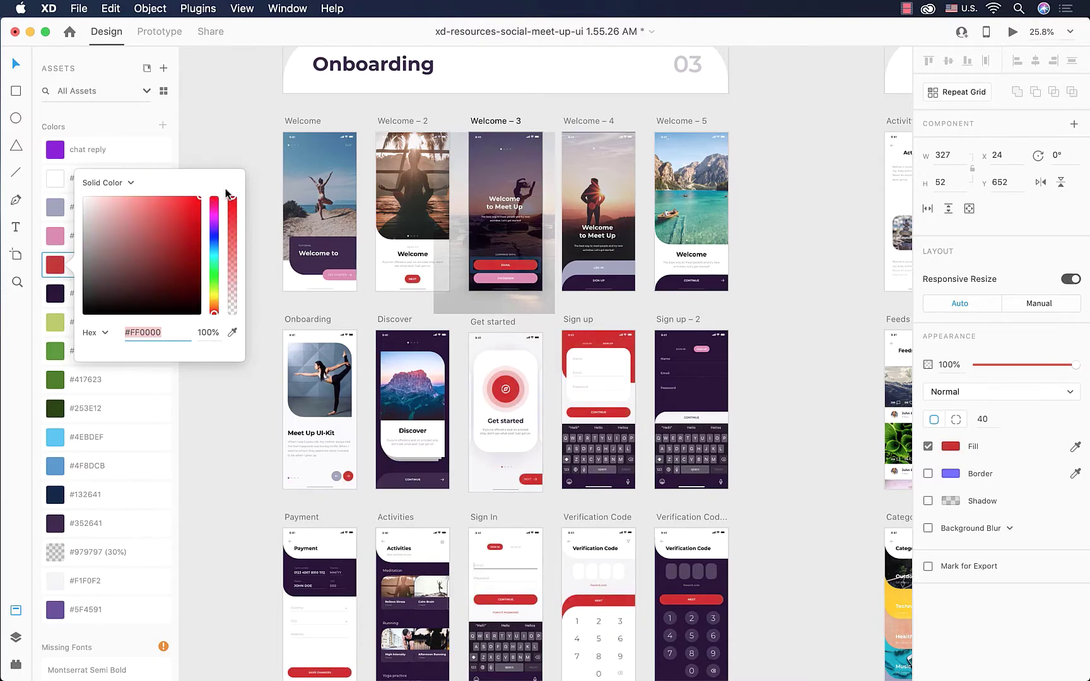
{"action": "scroll", "coordinate": [508, 363], "scroll_direction": "down", "scroll_amount": 4}
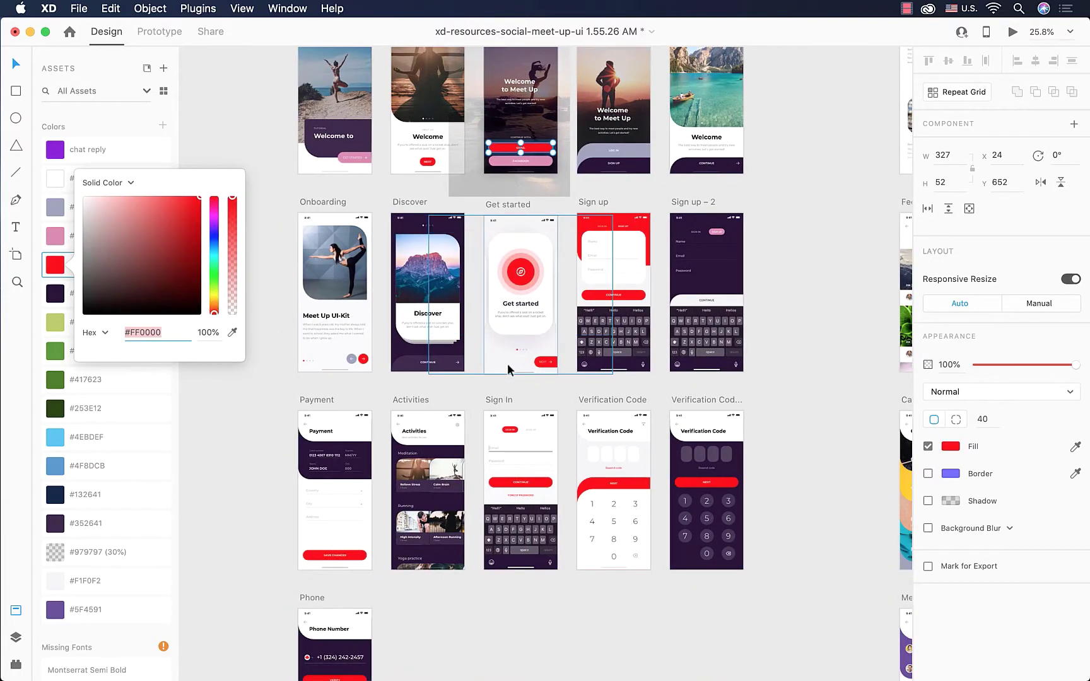
{"action": "left_click", "coordinate": [814, 387]}
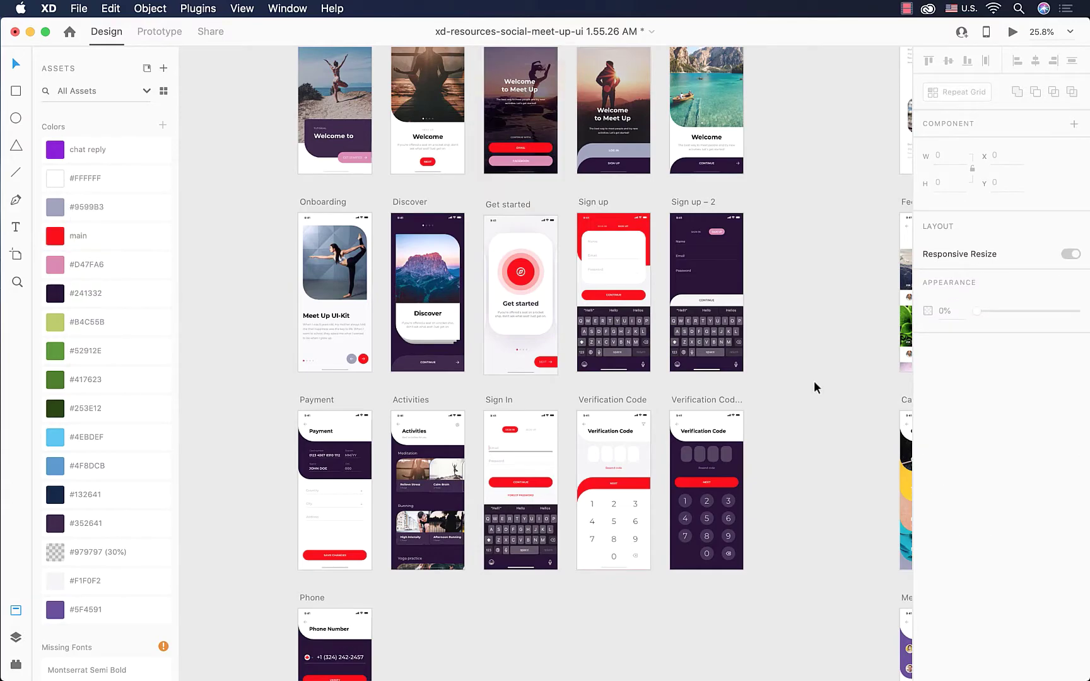
- Examine where the edited "main" color is used across the profile, chat, statistics, popup and onboarding artboards
{"action": "scroll", "coordinate": [815, 387], "scroll_direction": "right", "scroll_amount": 10}
{"action": "scroll", "coordinate": [814, 380], "scroll_direction": "right", "scroll_amount": 5}
{"action": "scroll", "coordinate": [814, 380], "scroll_direction": "up", "scroll_amount": 2}
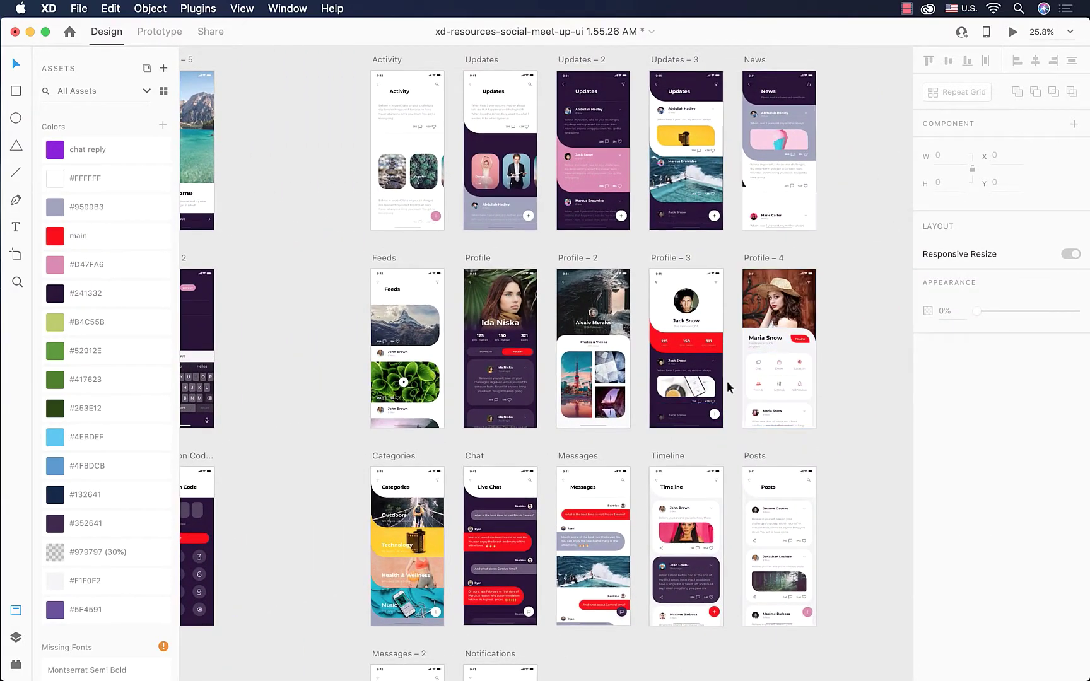
{"action": "scroll", "coordinate": [729, 383], "scroll_direction": "right", "scroll_amount": 15}
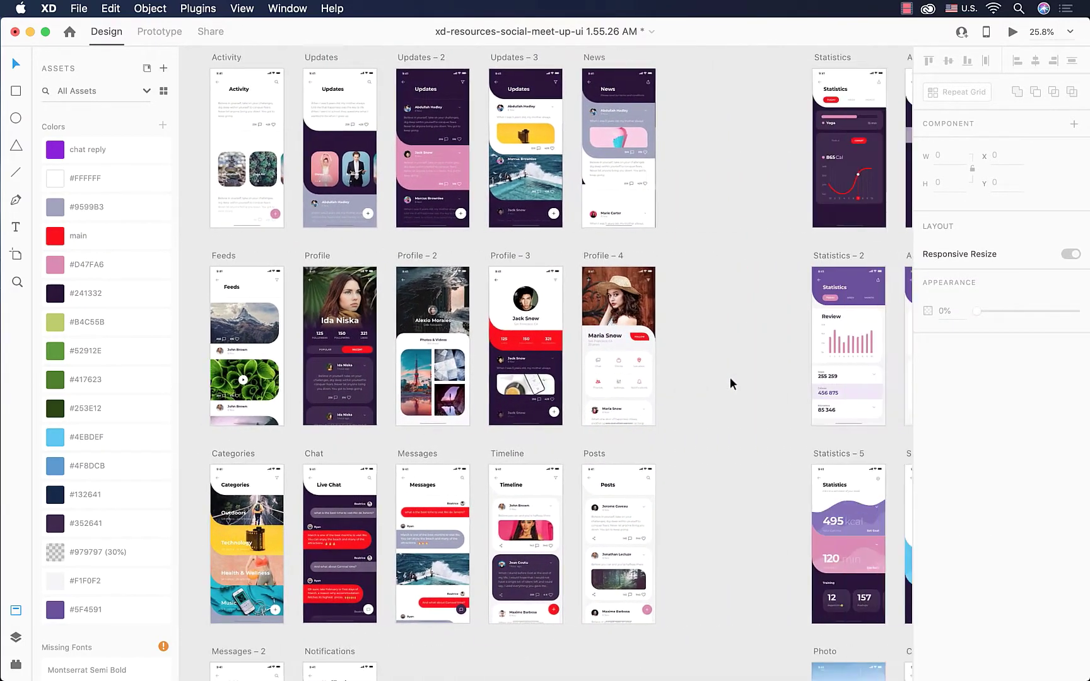
{"action": "scroll", "coordinate": [729, 382], "scroll_direction": "down", "scroll_amount": 1}
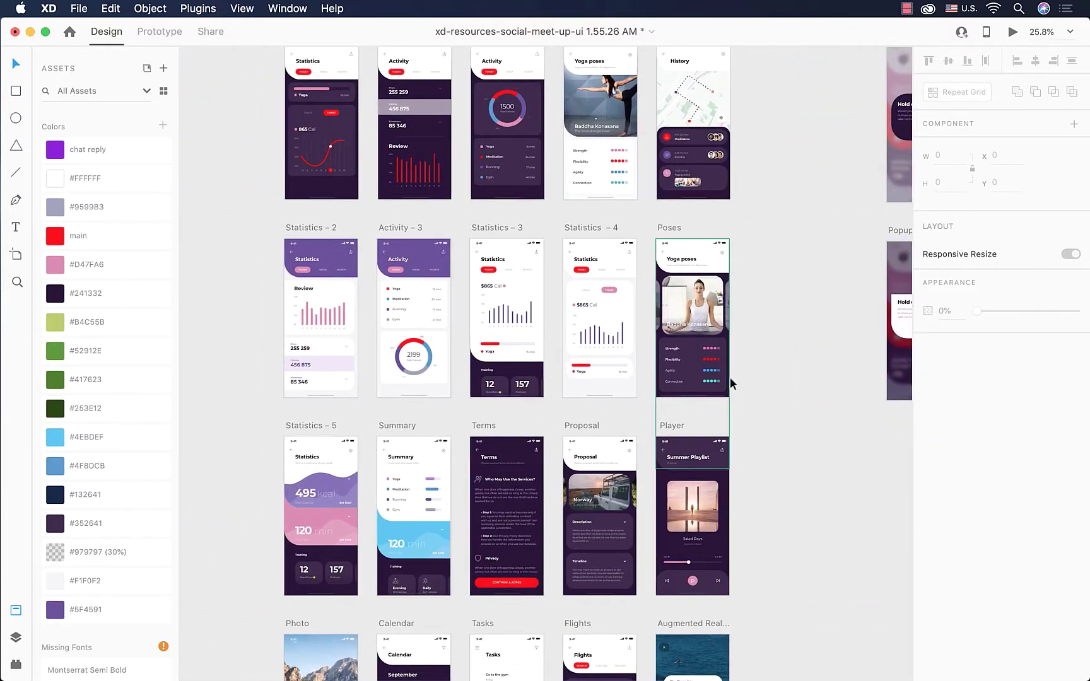
{"action": "scroll", "coordinate": [730, 377], "scroll_direction": "right", "scroll_amount": 16}
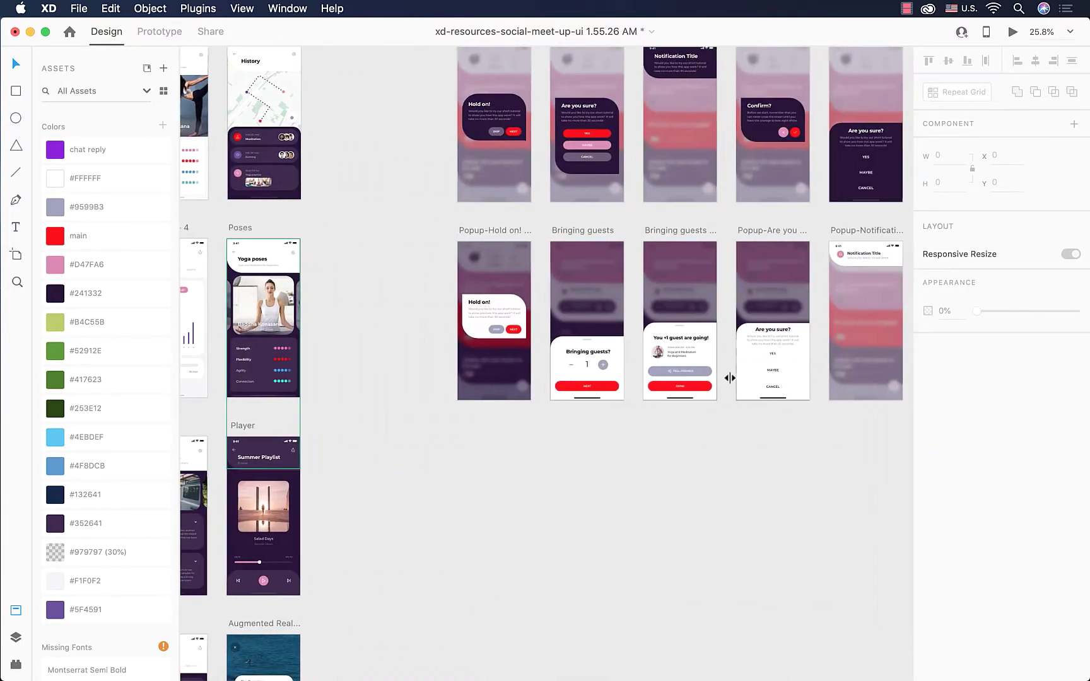
{"action": "scroll", "coordinate": [729, 377], "scroll_direction": "up", "scroll_amount": 3}
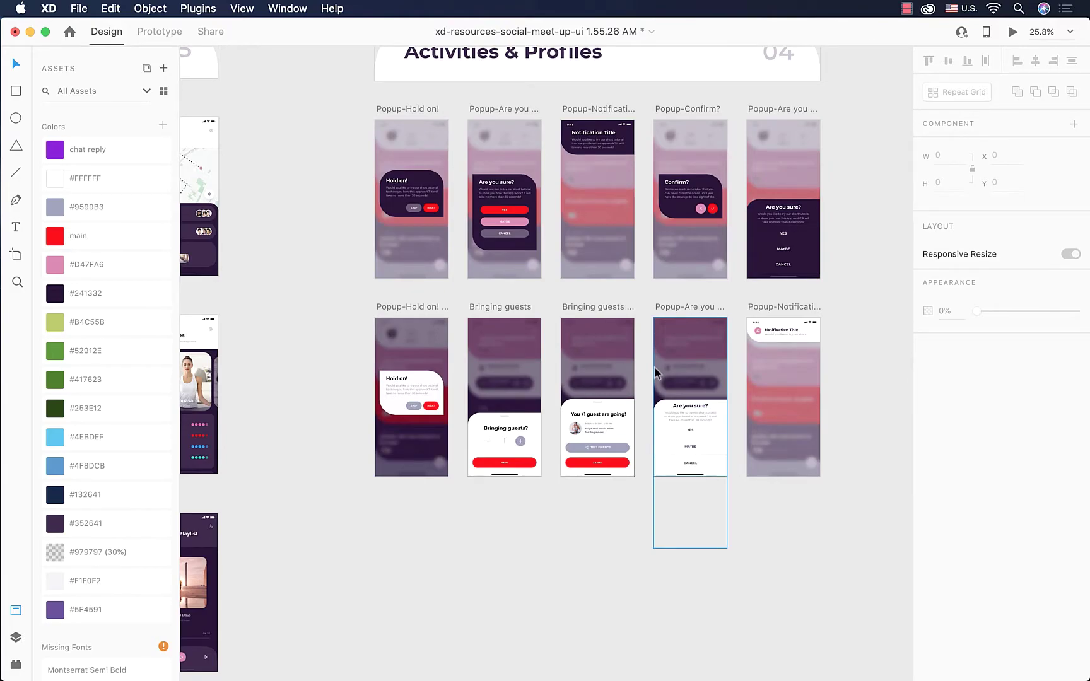
{"action": "scroll", "coordinate": [654, 369], "scroll_direction": "up", "scroll_amount": 20}
{"action": "scroll", "coordinate": [655, 369], "scroll_direction": "left", "scroll_amount": 18}
{"action": "scroll", "coordinate": [654, 366], "scroll_direction": "left", "scroll_amount": 5}
{"action": "scroll", "coordinate": [654, 366], "scroll_direction": "up", "scroll_amount": 1}
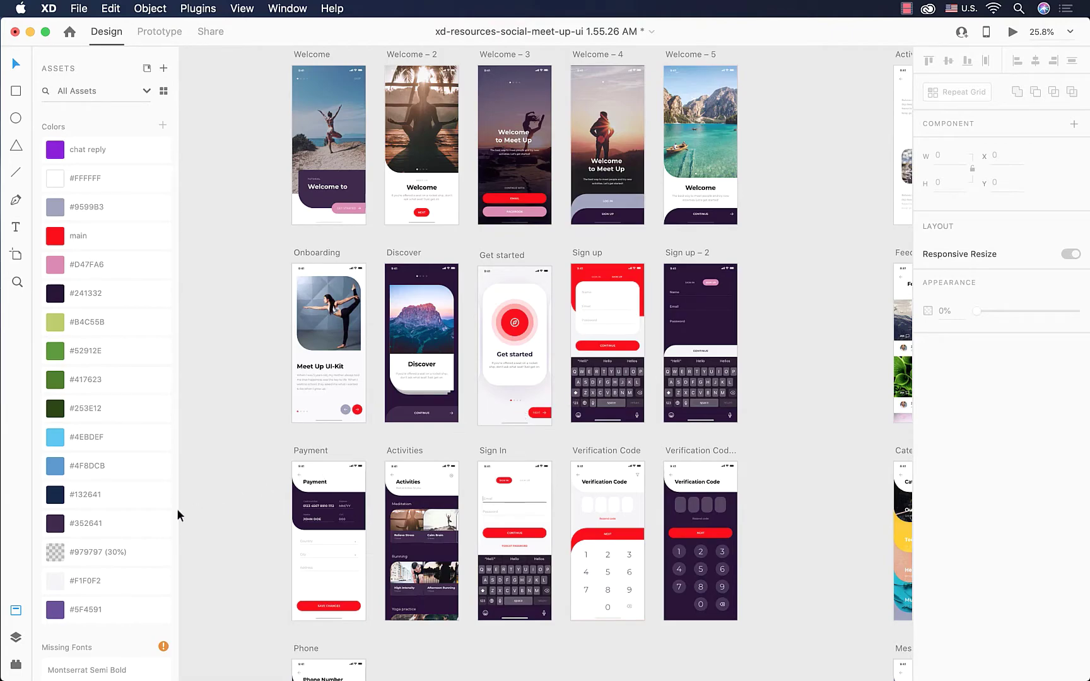
- Highlight the #352641 color on the canvas and examine its uses across the artboards
{"action": "right_click", "coordinate": [129, 523]}
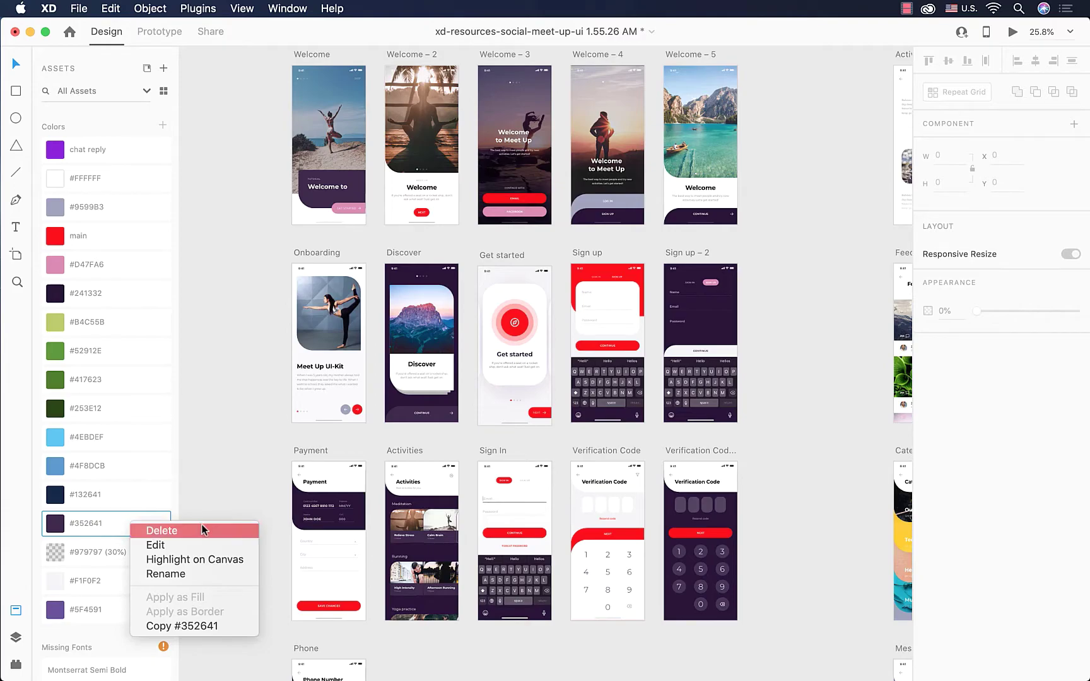
{"action": "left_click", "coordinate": [246, 558]}
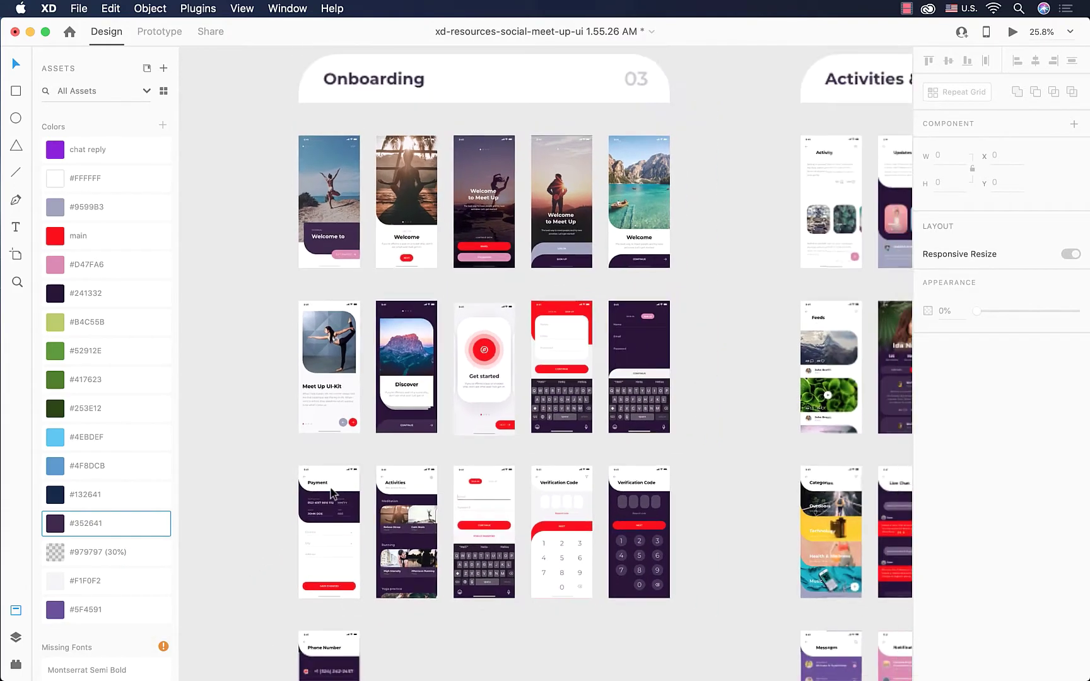
{"action": "scroll", "coordinate": [331, 492], "scroll_direction": "right", "scroll_amount": 15}
{"action": "scroll", "coordinate": [331, 492], "scroll_direction": "down", "scroll_amount": 3}
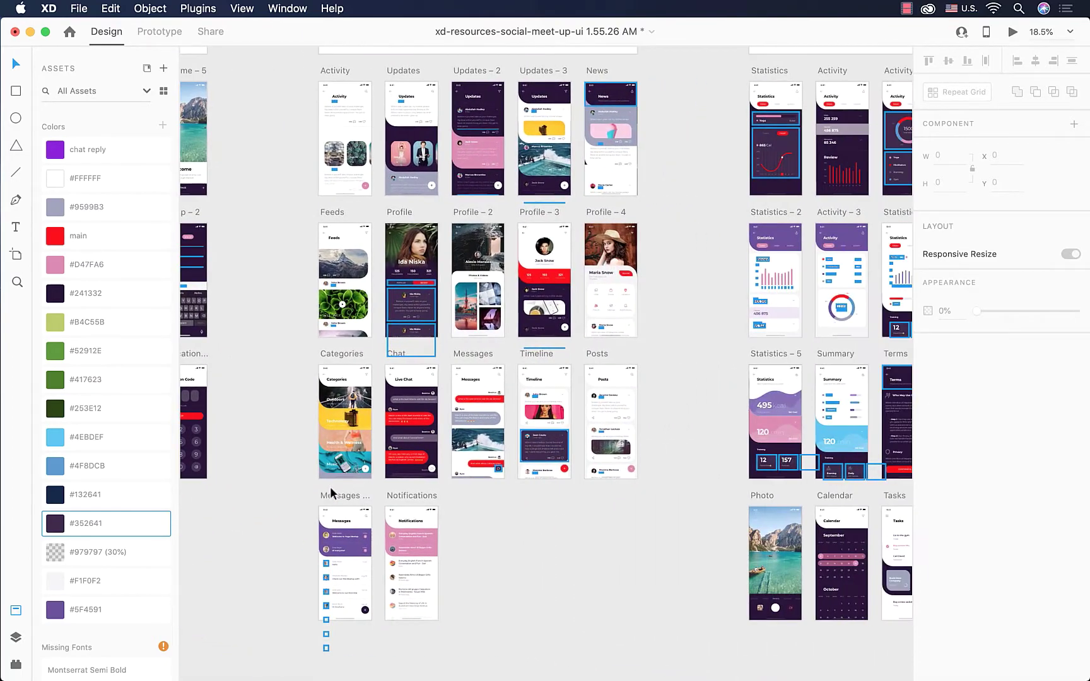
{"action": "scroll", "coordinate": [329, 487], "scroll_direction": "right", "scroll_amount": 8}
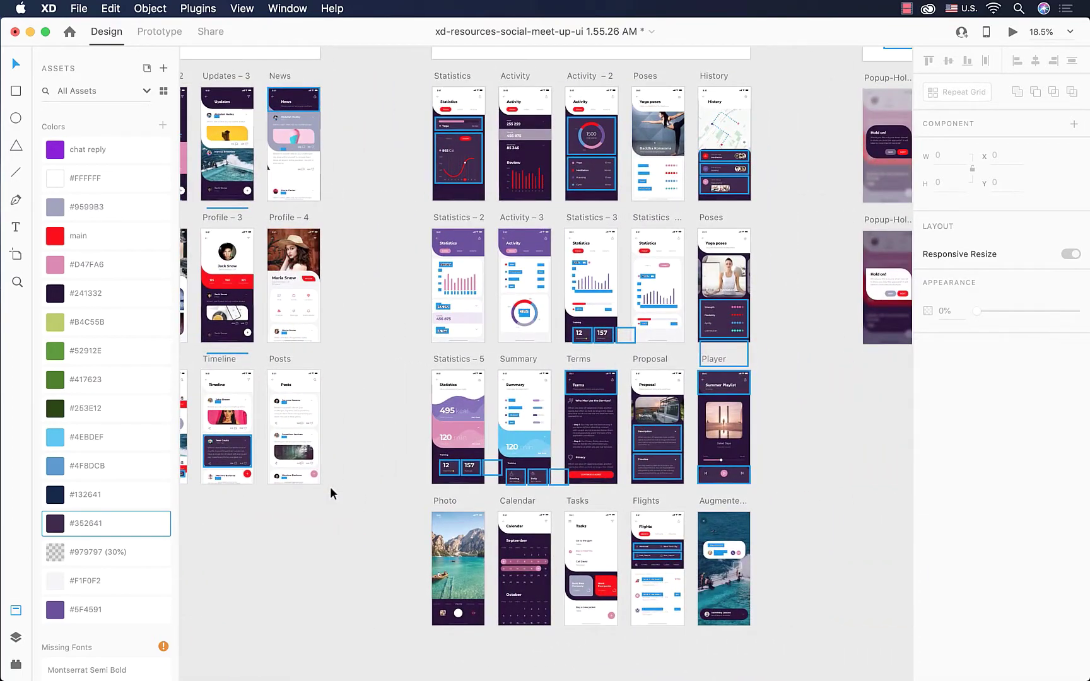
{"action": "scroll", "coordinate": [447, 267], "scroll_direction": "up", "scroll_amount": 5}
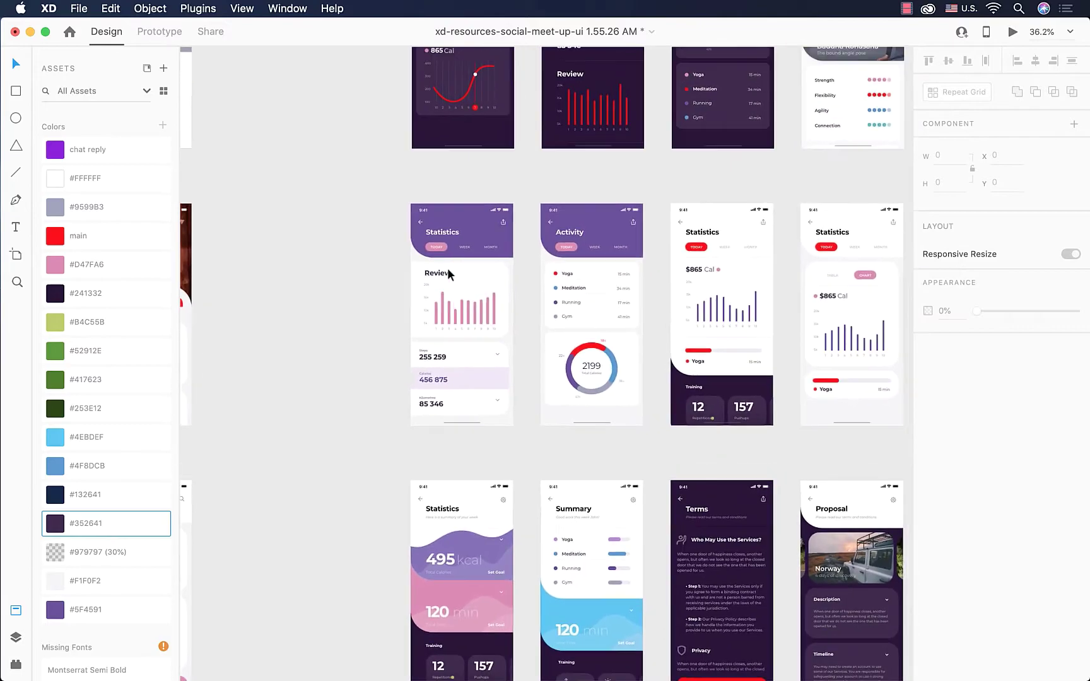
{"action": "scroll", "coordinate": [742, 336], "scroll_direction": "left", "scroll_amount": 10}
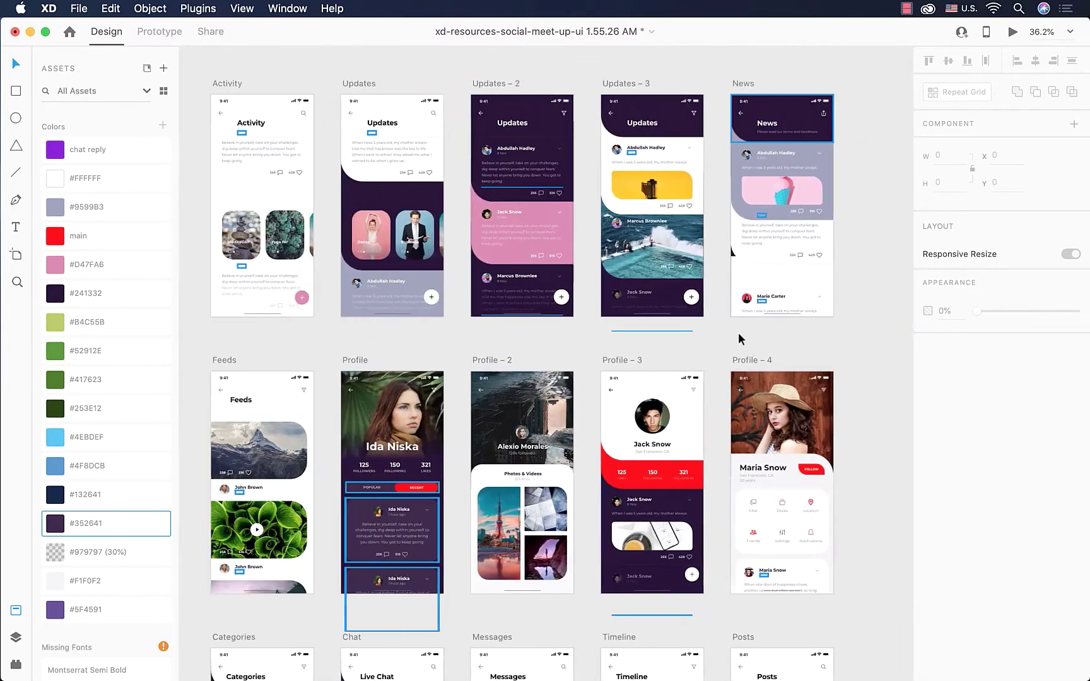
{"action": "scroll", "coordinate": [737, 332], "scroll_direction": "down", "scroll_amount": 5}
{"action": "scroll", "coordinate": [738, 332], "scroll_direction": "left", "scroll_amount": 5}
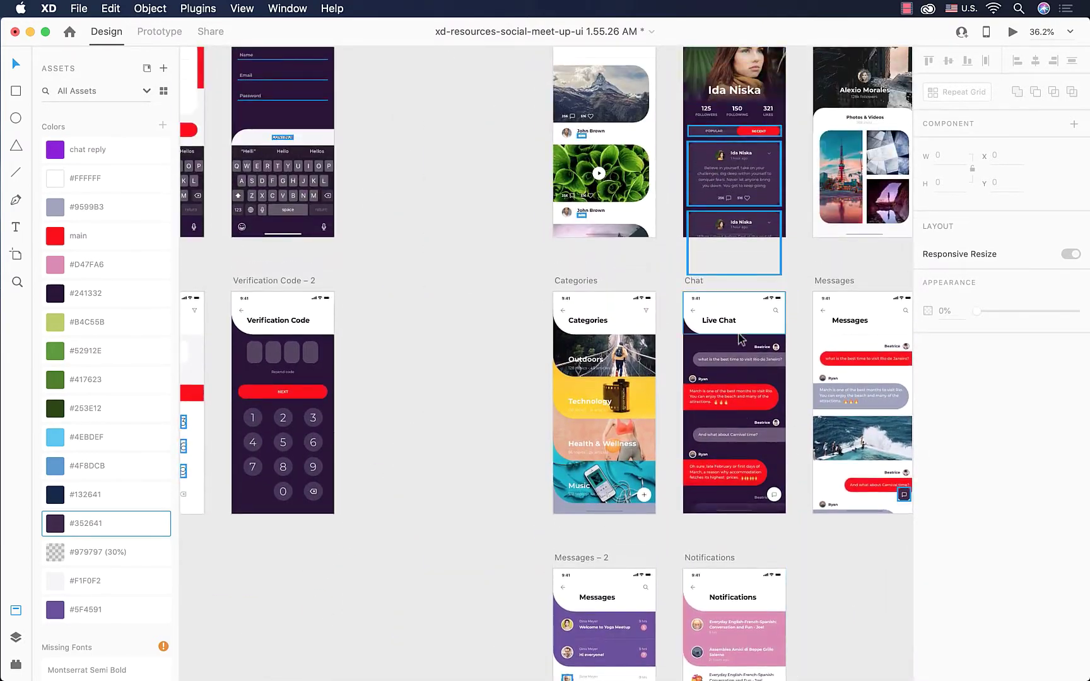
{"action": "scroll", "coordinate": [738, 332], "scroll_direction": "left", "scroll_amount": 10}
{"action": "scroll", "coordinate": [738, 332], "scroll_direction": "right", "scroll_amount": 2}
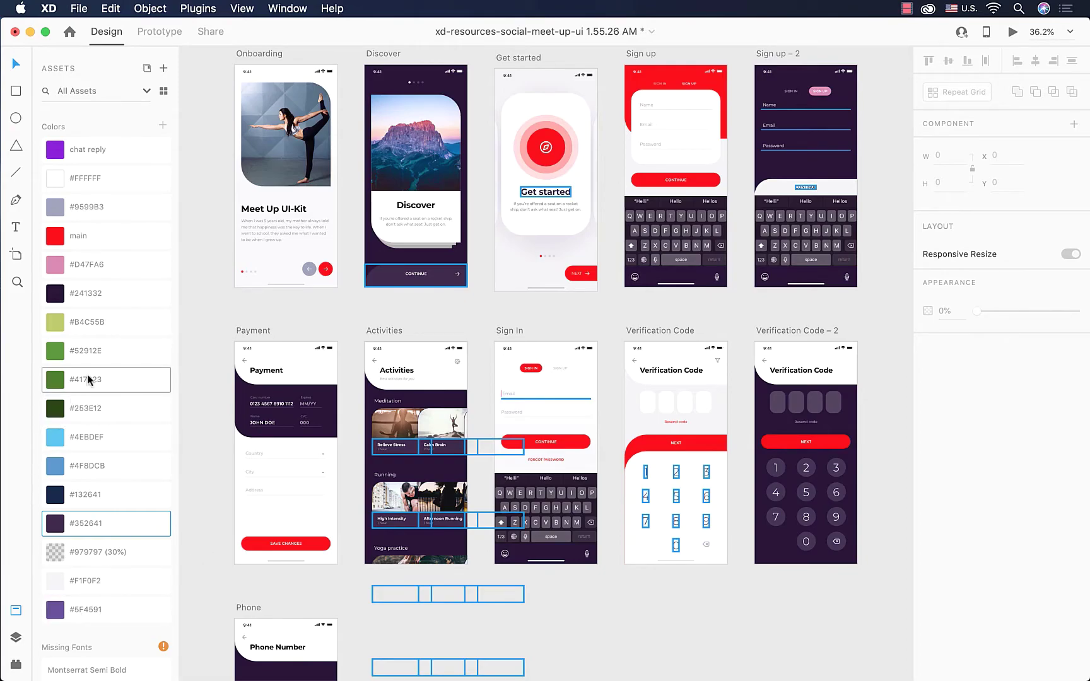
- Copy the hex value of the #417623 green color asset and leave its color editor
{"action": "left_click", "coordinate": [133, 381]}
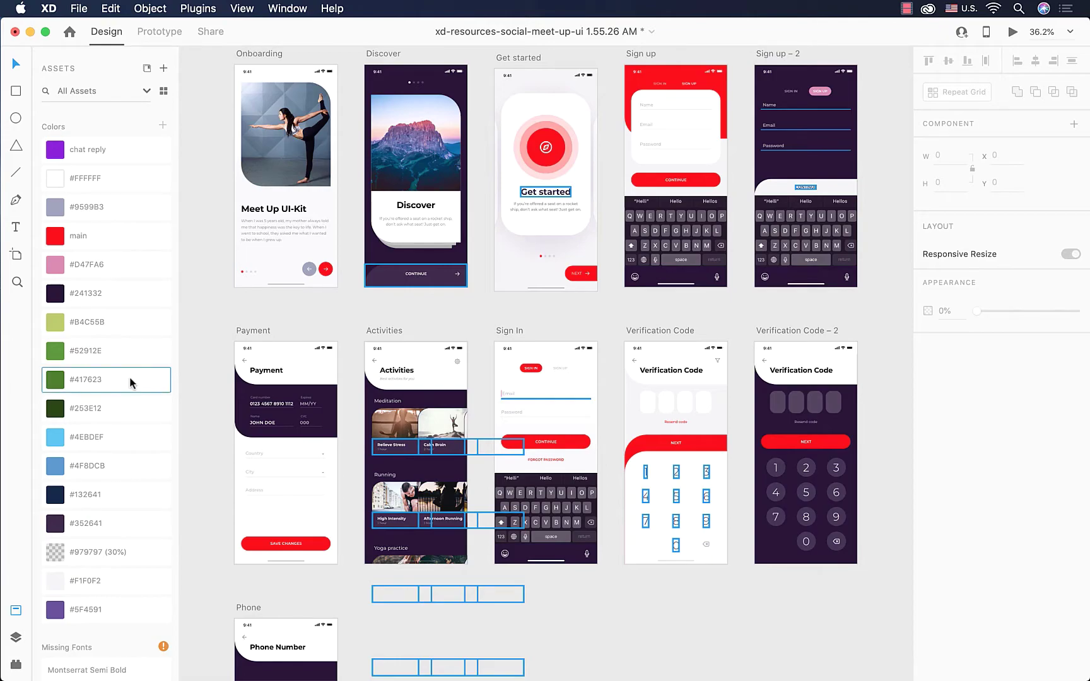
{"action": "right_click", "coordinate": [129, 376]}
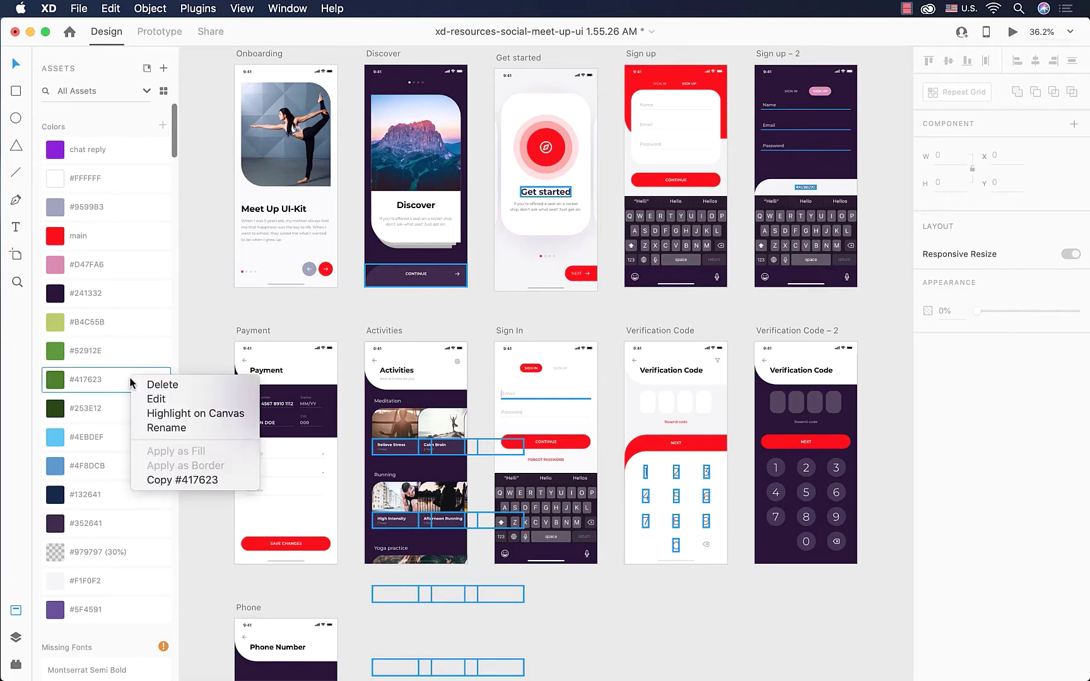
{"action": "left_click", "coordinate": [170, 398]}
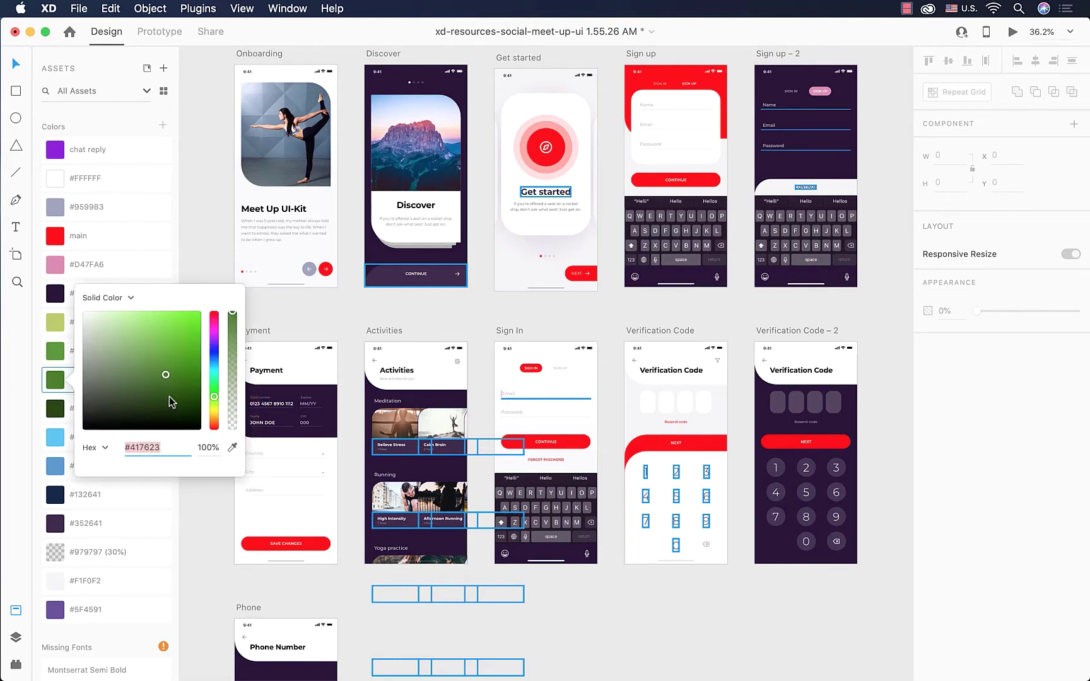
{"action": "left_click", "coordinate": [166, 447]}
{"action": "left_click_drag", "start_coordinate": [167, 447], "coordinate": [126, 450]}
{"action": "key", "text": "super+c"}
{"action": "left_click", "coordinate": [204, 251]}
- Change the #52912E green color asset to the copied hex value #417623
{"action": "left_click", "coordinate": [117, 358]}
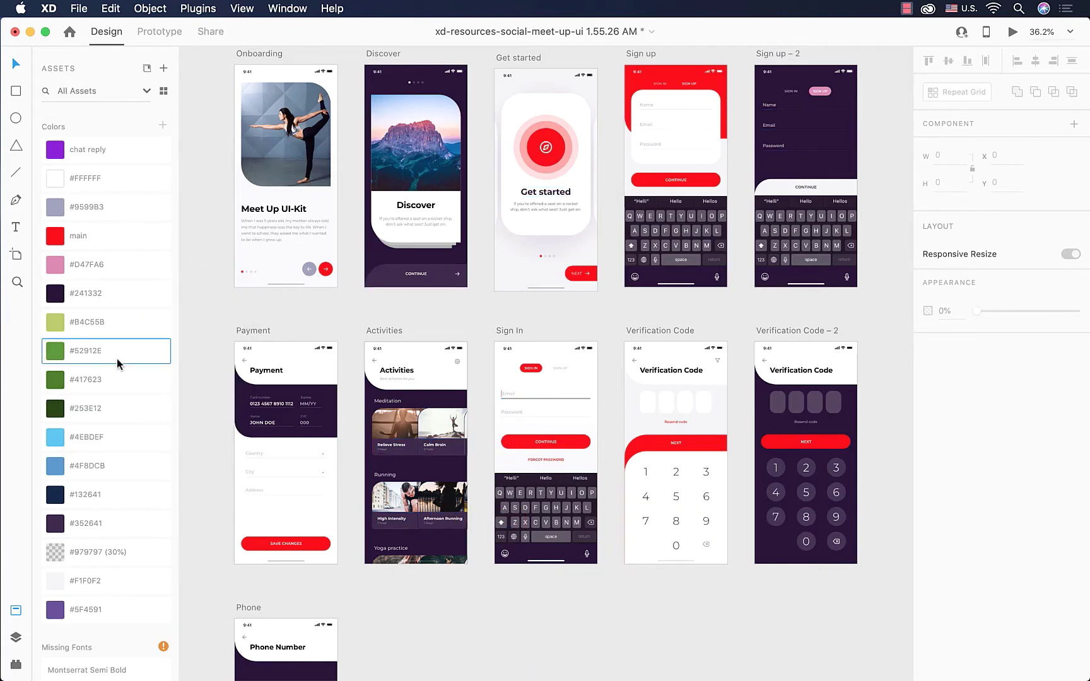
{"action": "right_click", "coordinate": [117, 358]}
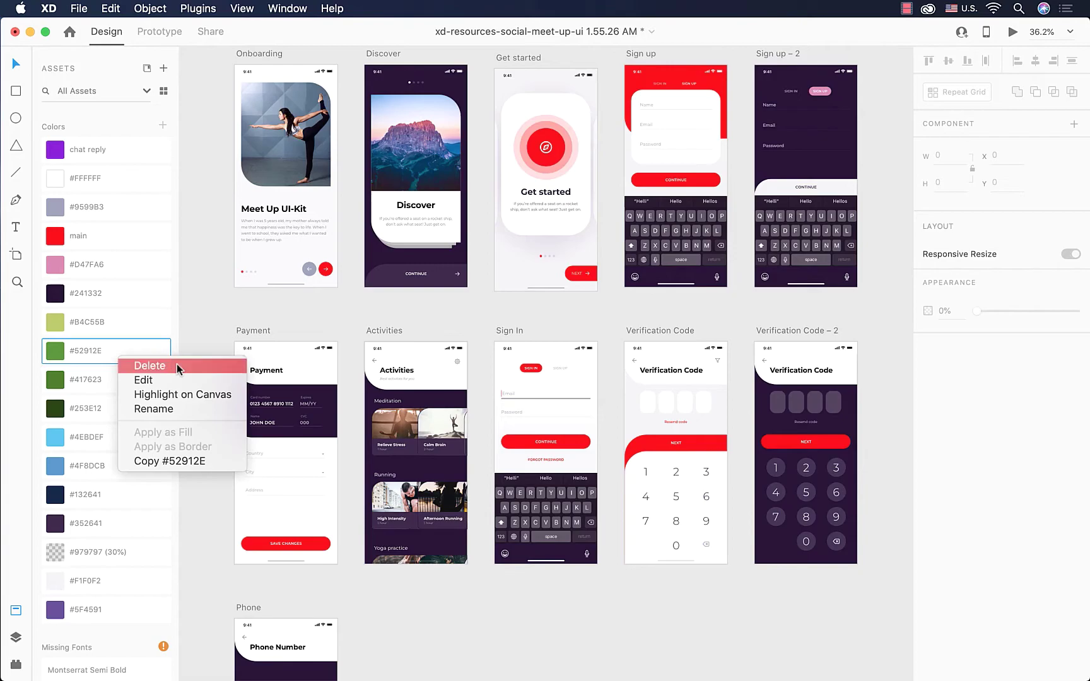
{"action": "left_click", "coordinate": [184, 382]}
{"action": "key", "text": "super+v"}
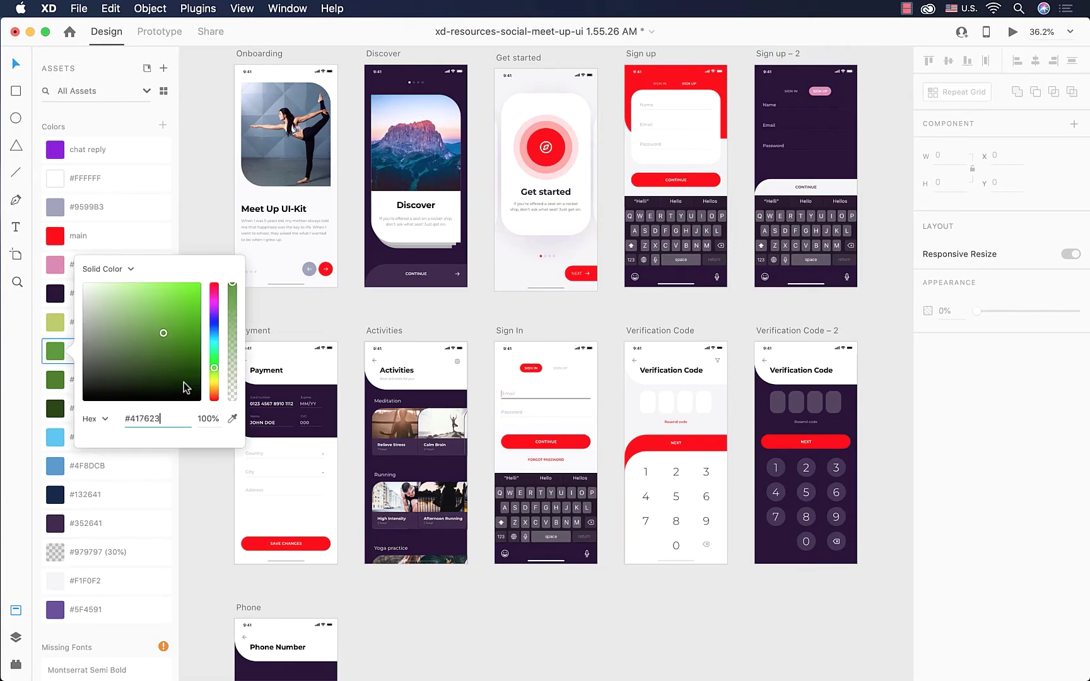
{"action": "key", "text": "Return"}
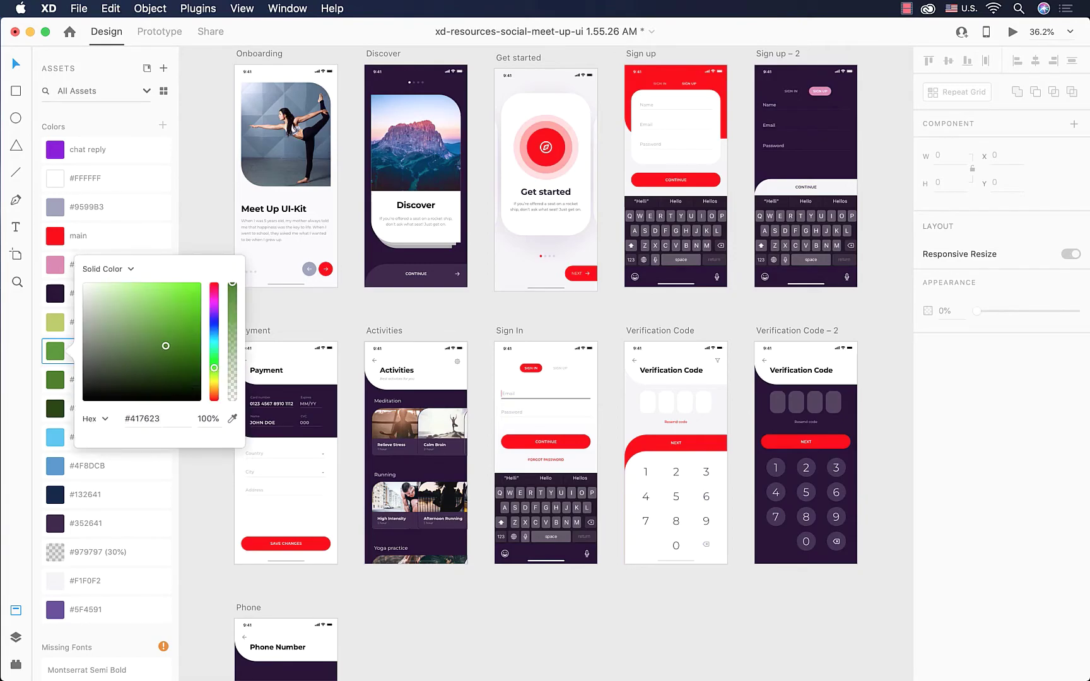
{"action": "left_click", "coordinate": [193, 232]}
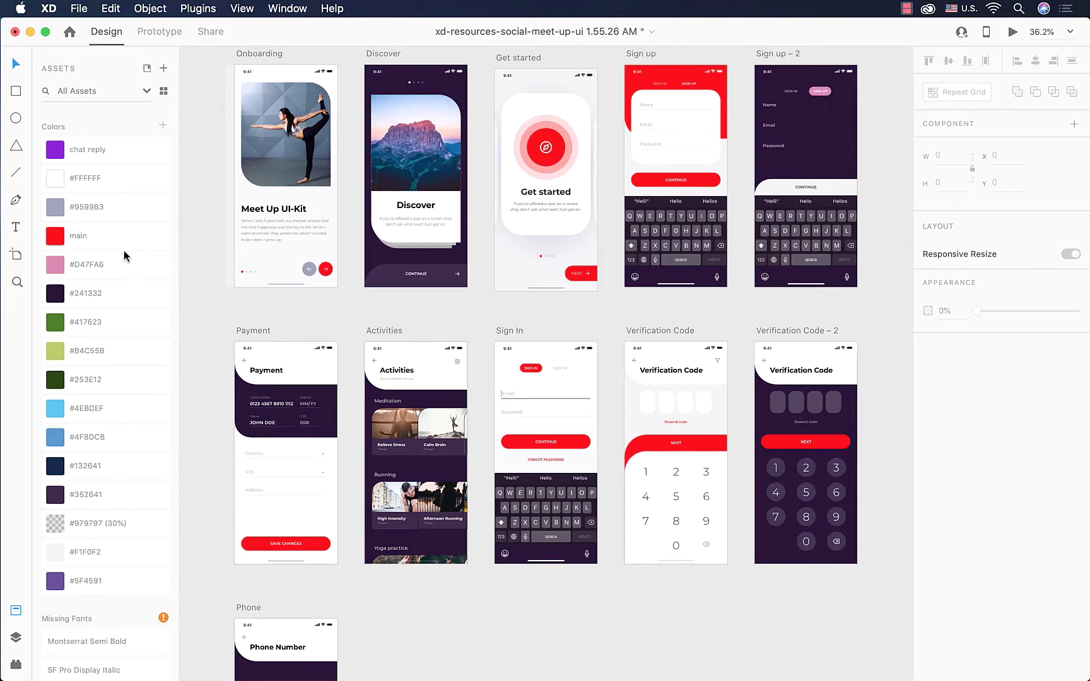
- Reorder the color assets by moving "main" to the first place and #FFFFFF to just below #D47FA6
{"action": "left_click_drag", "start_coordinate": [100, 243], "coordinate": [120, 130]}
{"action": "left_click_drag", "start_coordinate": [90, 197], "coordinate": [91, 287]}
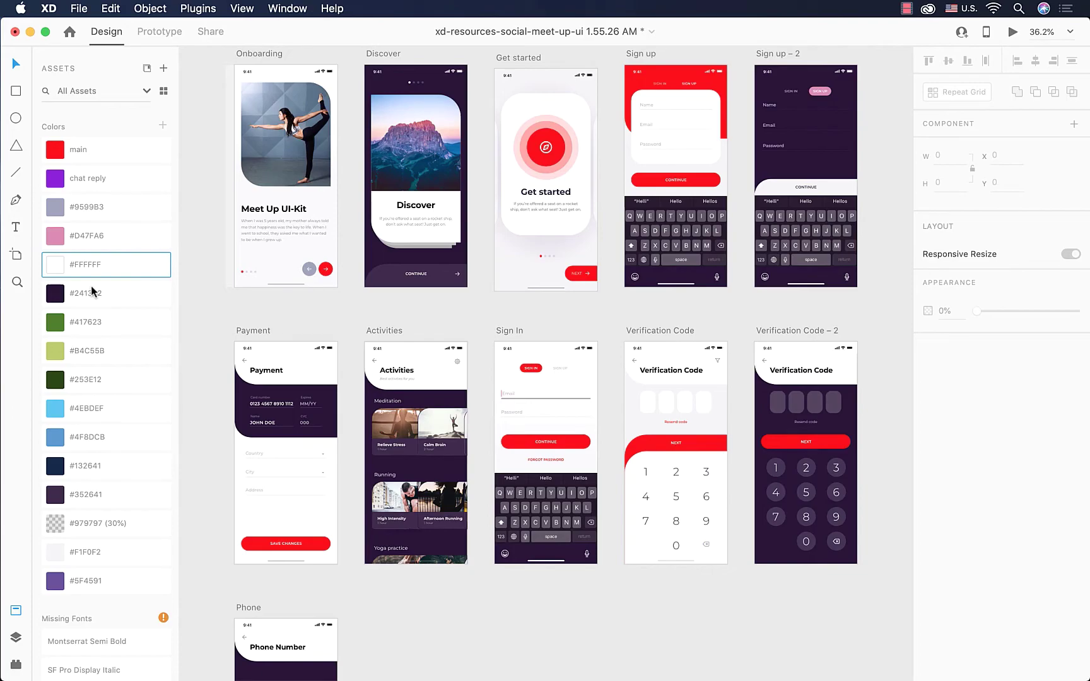
- Search the assets for "chat"
{"action": "left_click", "coordinate": [90, 93]}
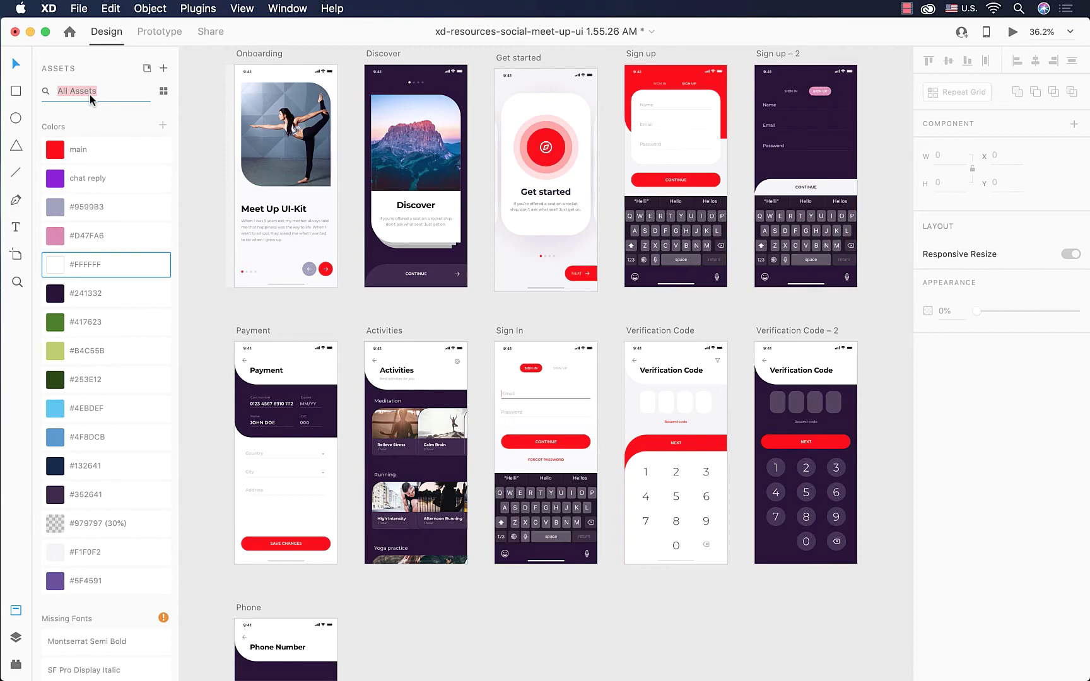
{"action": "type", "text": "chat"}
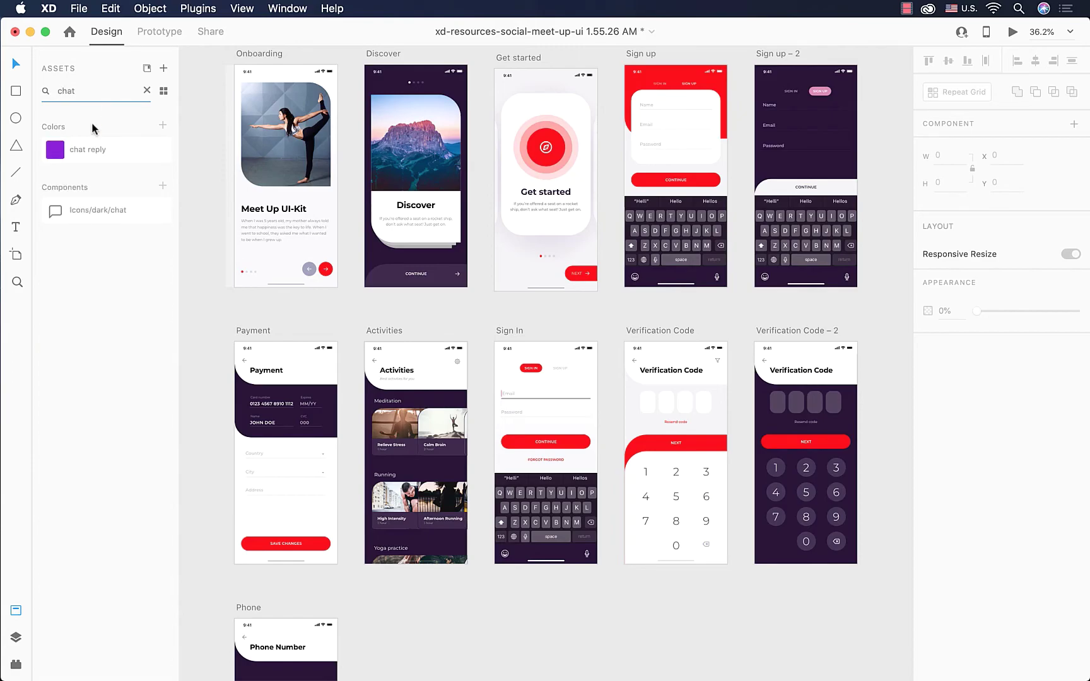
{"action": "mouse_move", "coordinate": [78, 153]}
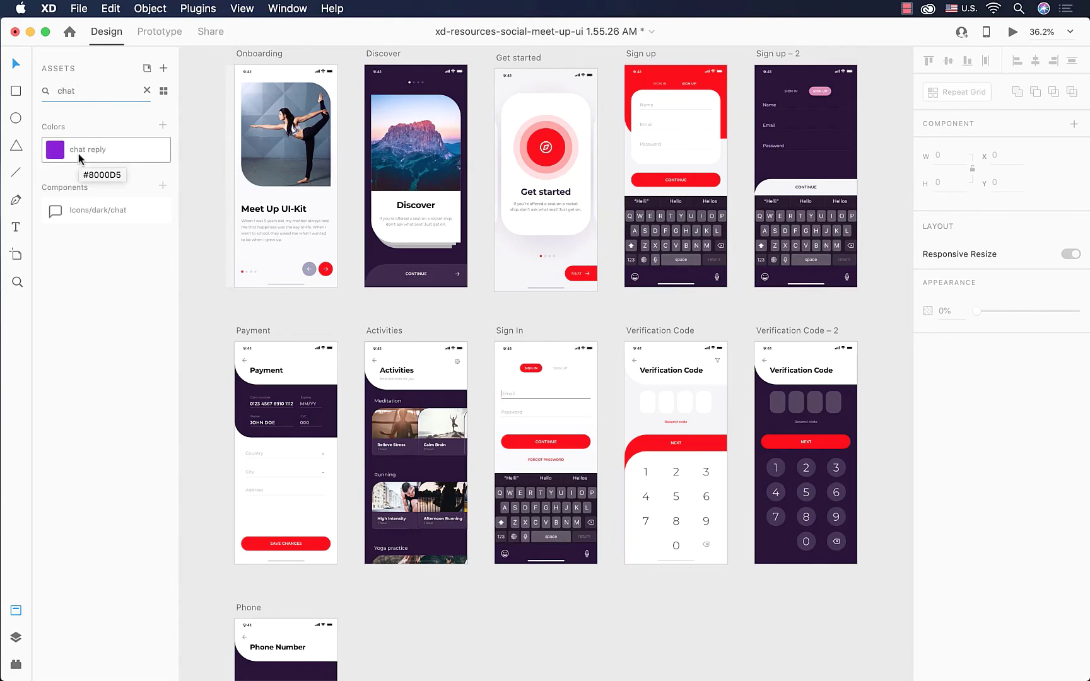